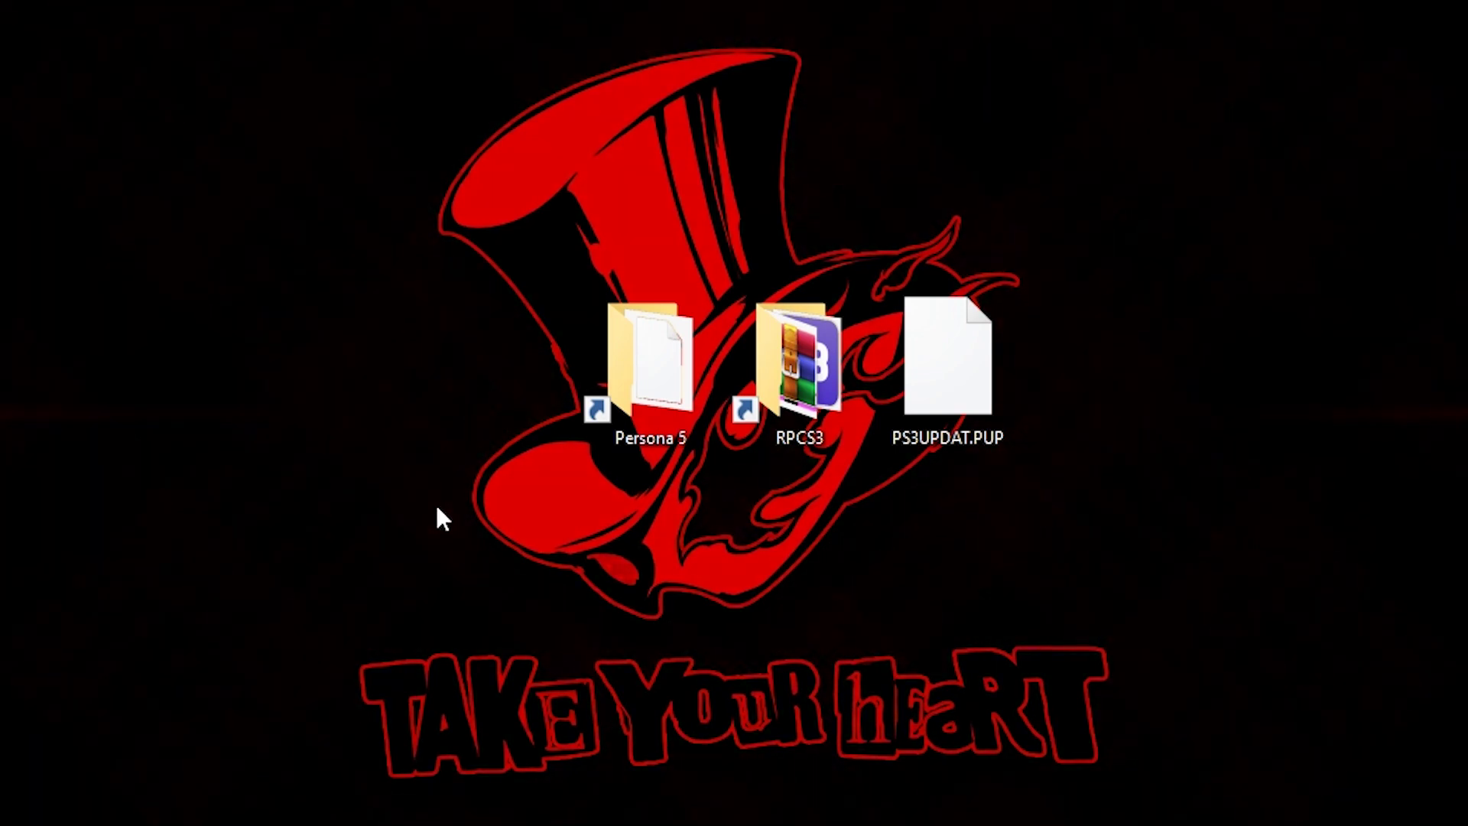
Extract all files of the rpcs3-v0.0.16-12297-dcfd29c2_win64.7z archive into New folder on the desktop.
{"action": "left_click", "coordinate": [644, 388]}
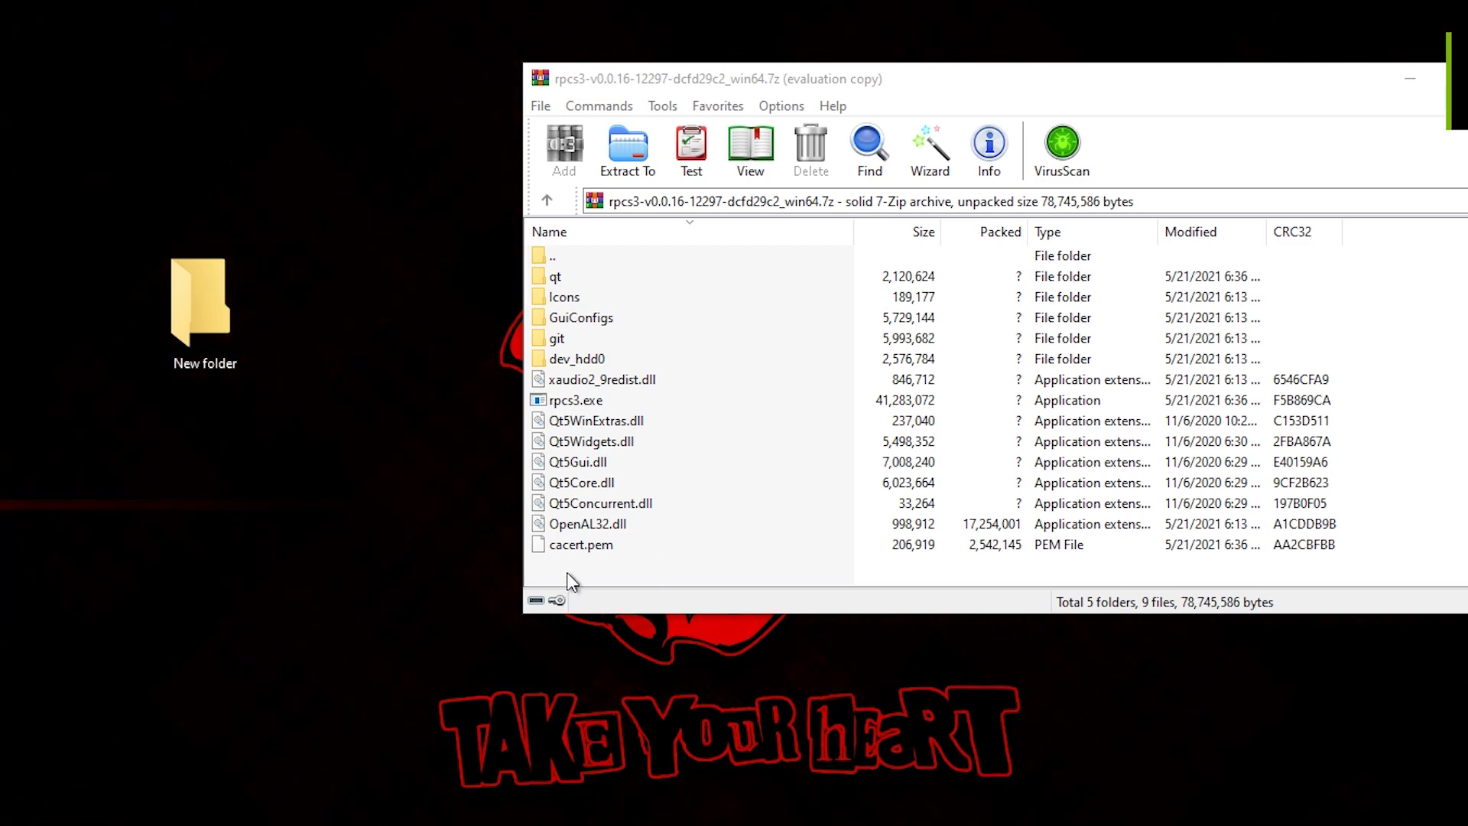
{"action": "key", "text": "ctrl+a"}
{"action": "left_click_drag", "start_coordinate": [672, 331], "coordinate": [201, 327]}
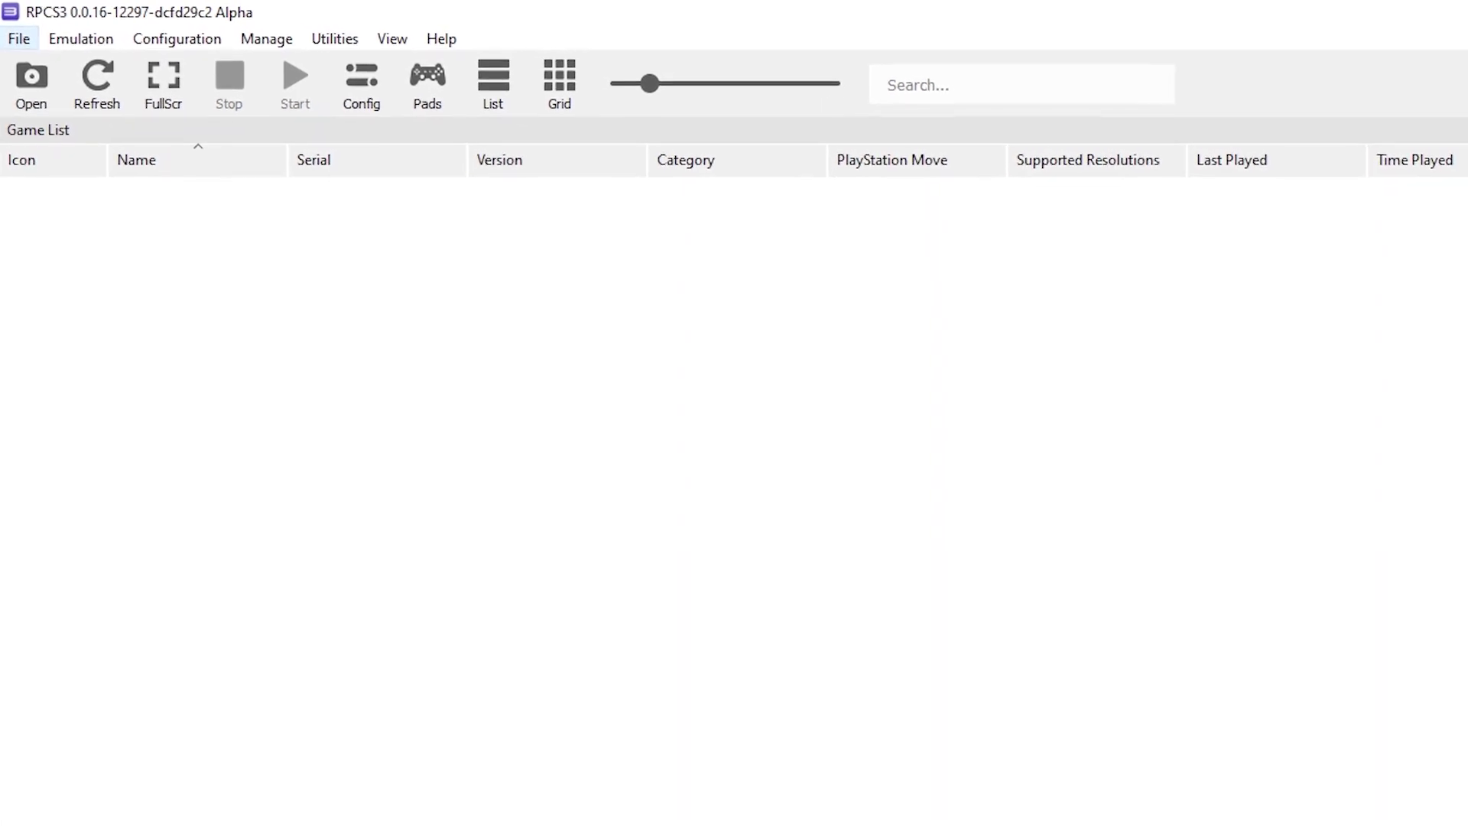
Install the PS3 firmware from the PS3UPDAT.PUP file on the desktop.
{"action": "left_click", "coordinate": [19, 38]}
{"action": "left_click", "coordinate": [56, 214]}
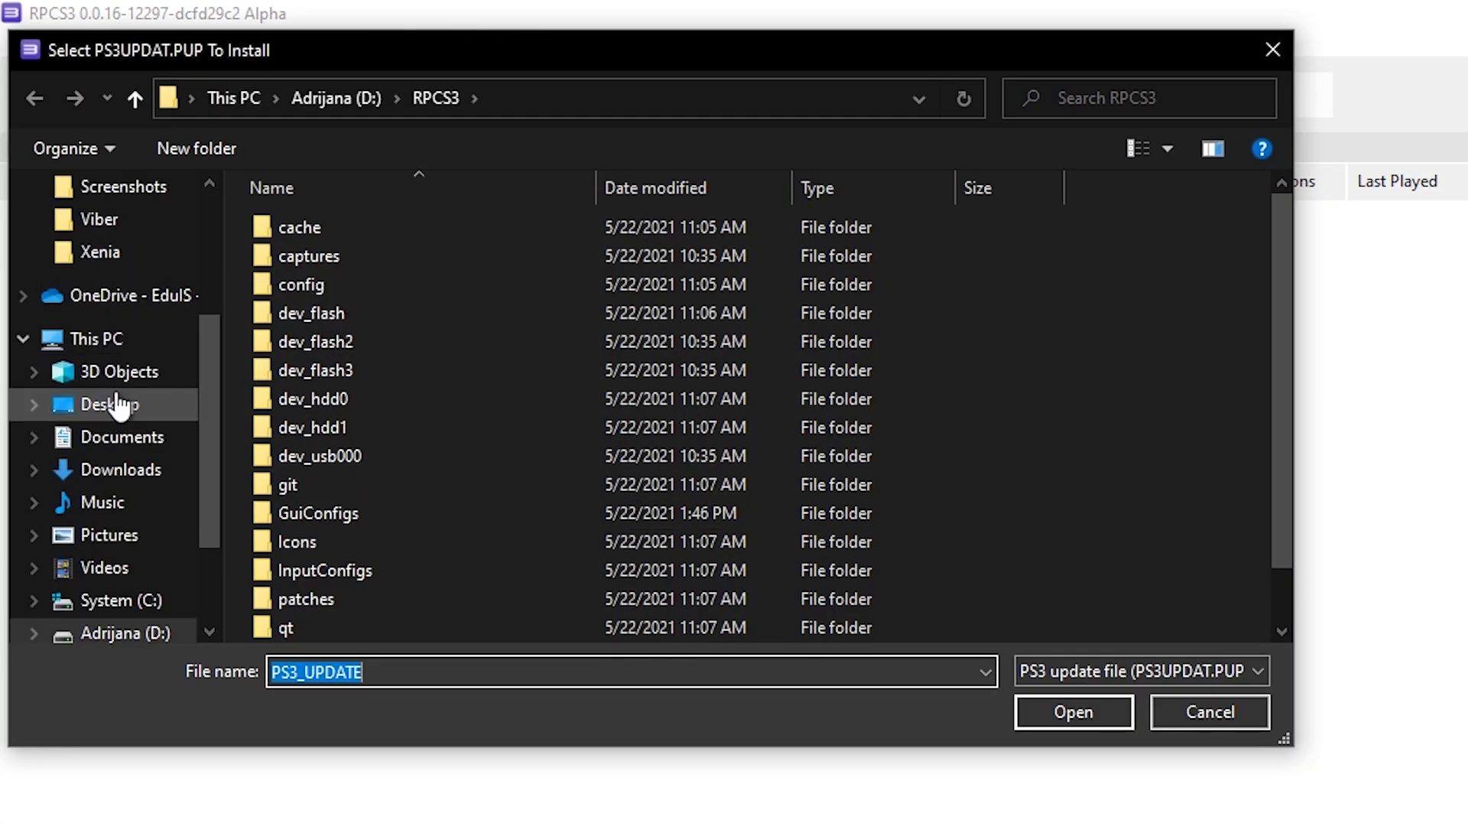
{"action": "left_click", "coordinate": [118, 405]}
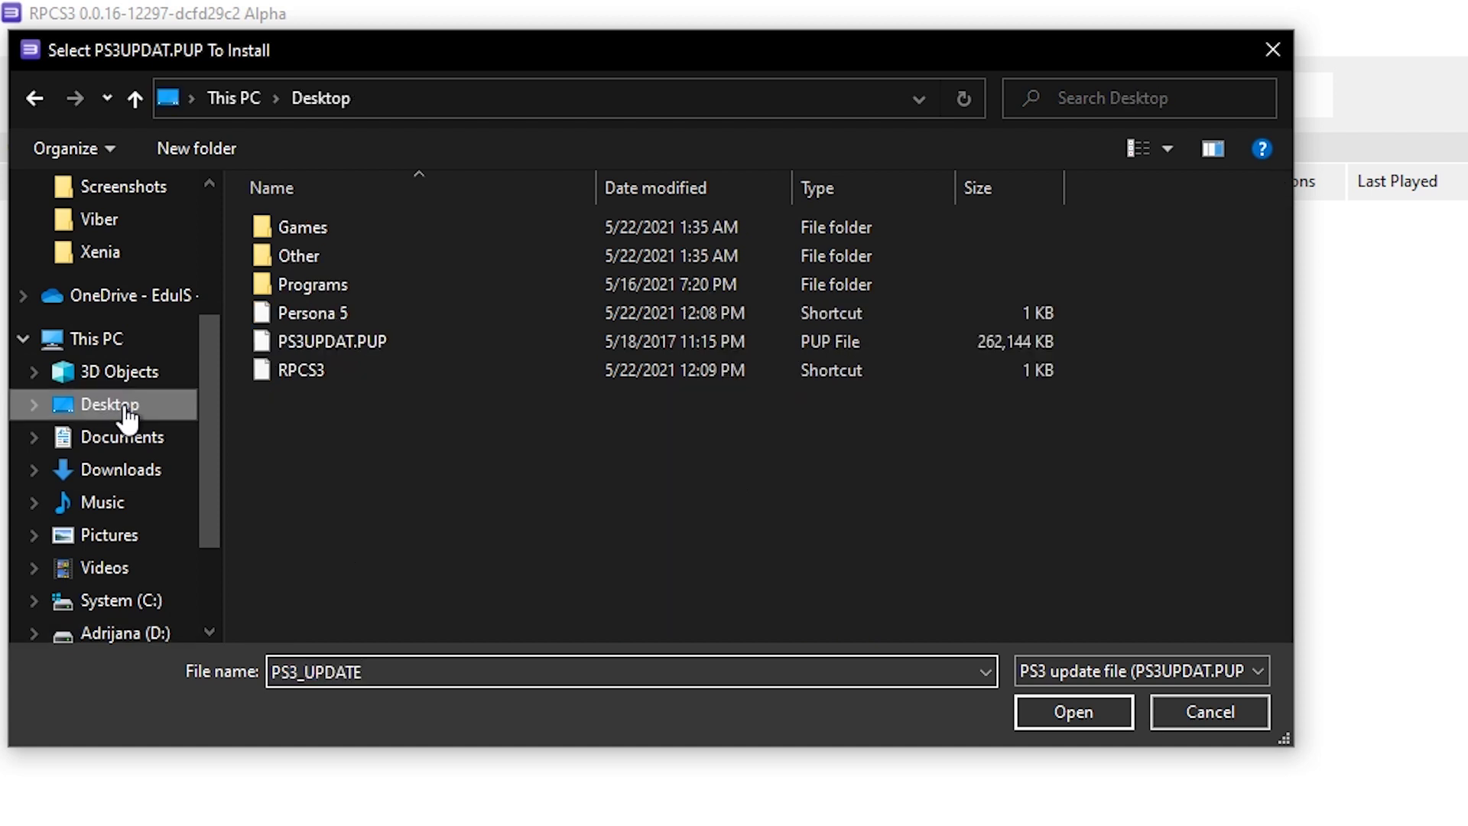
{"action": "left_click", "coordinate": [359, 340]}
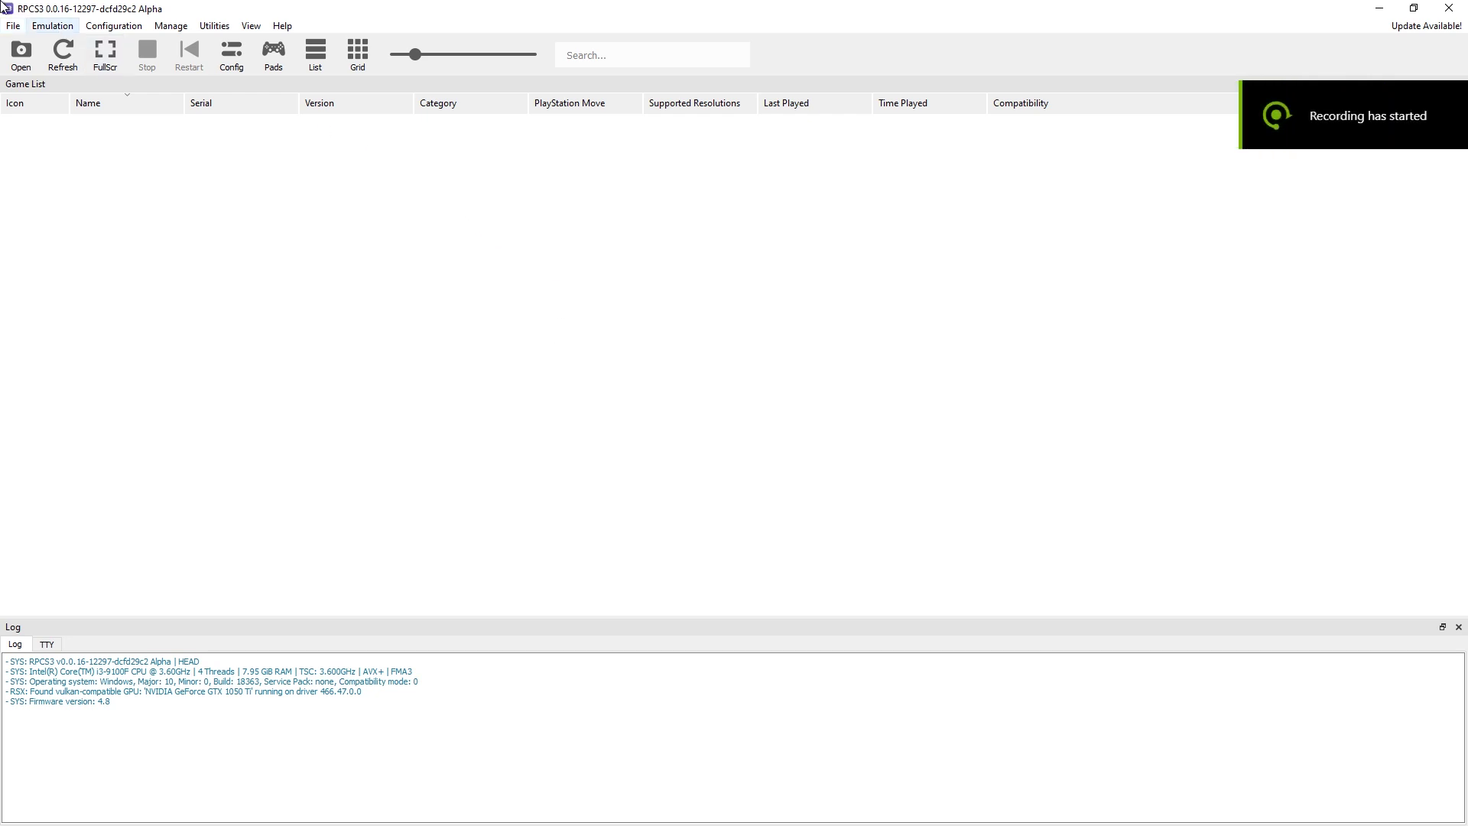
Add the inner Persona 5 folder, inside Persona 5 on drive D:, to the game list.
{"action": "left_click", "coordinate": [13, 26]}
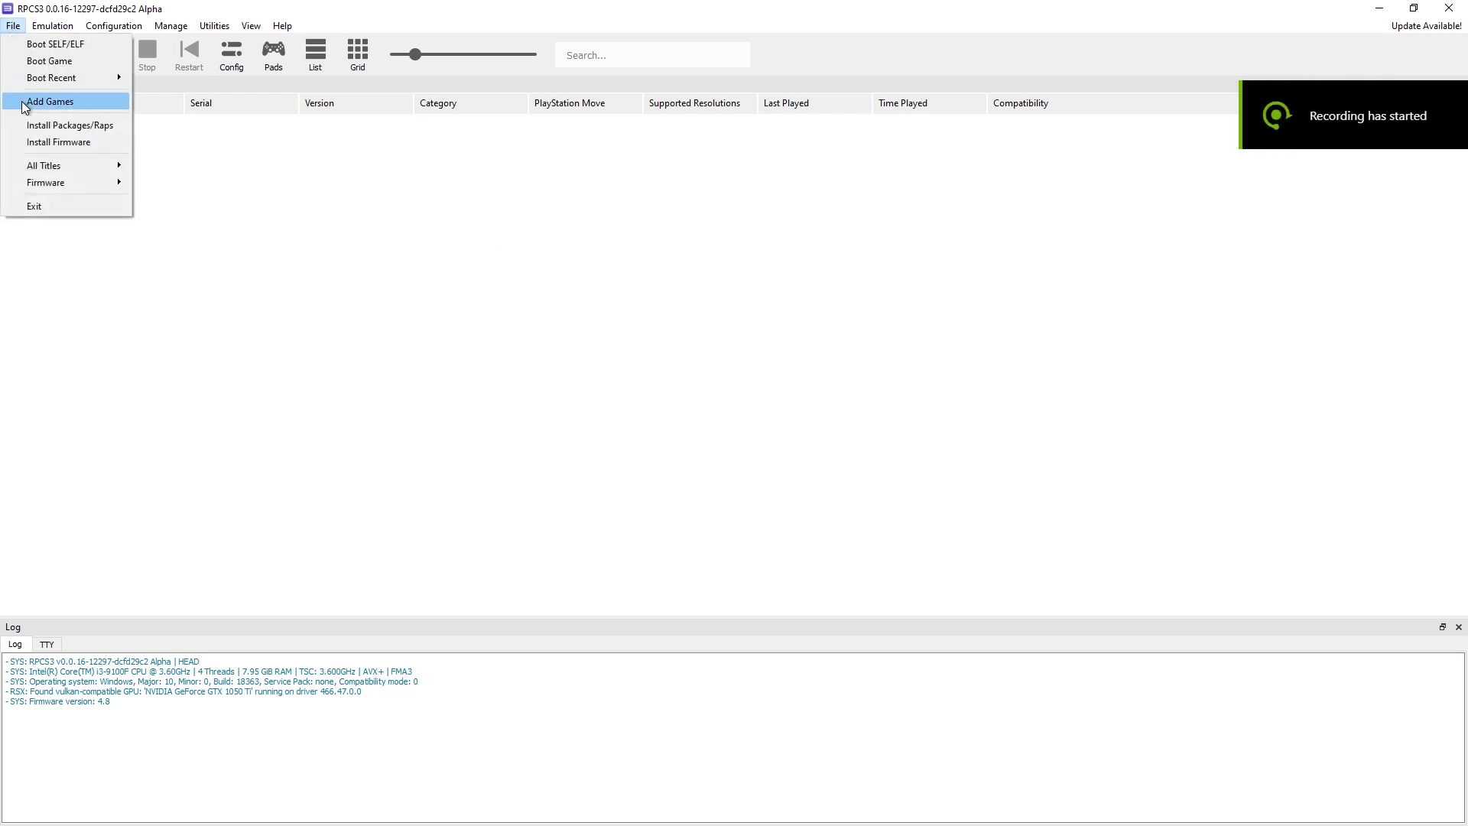
{"action": "left_click", "coordinate": [26, 107]}
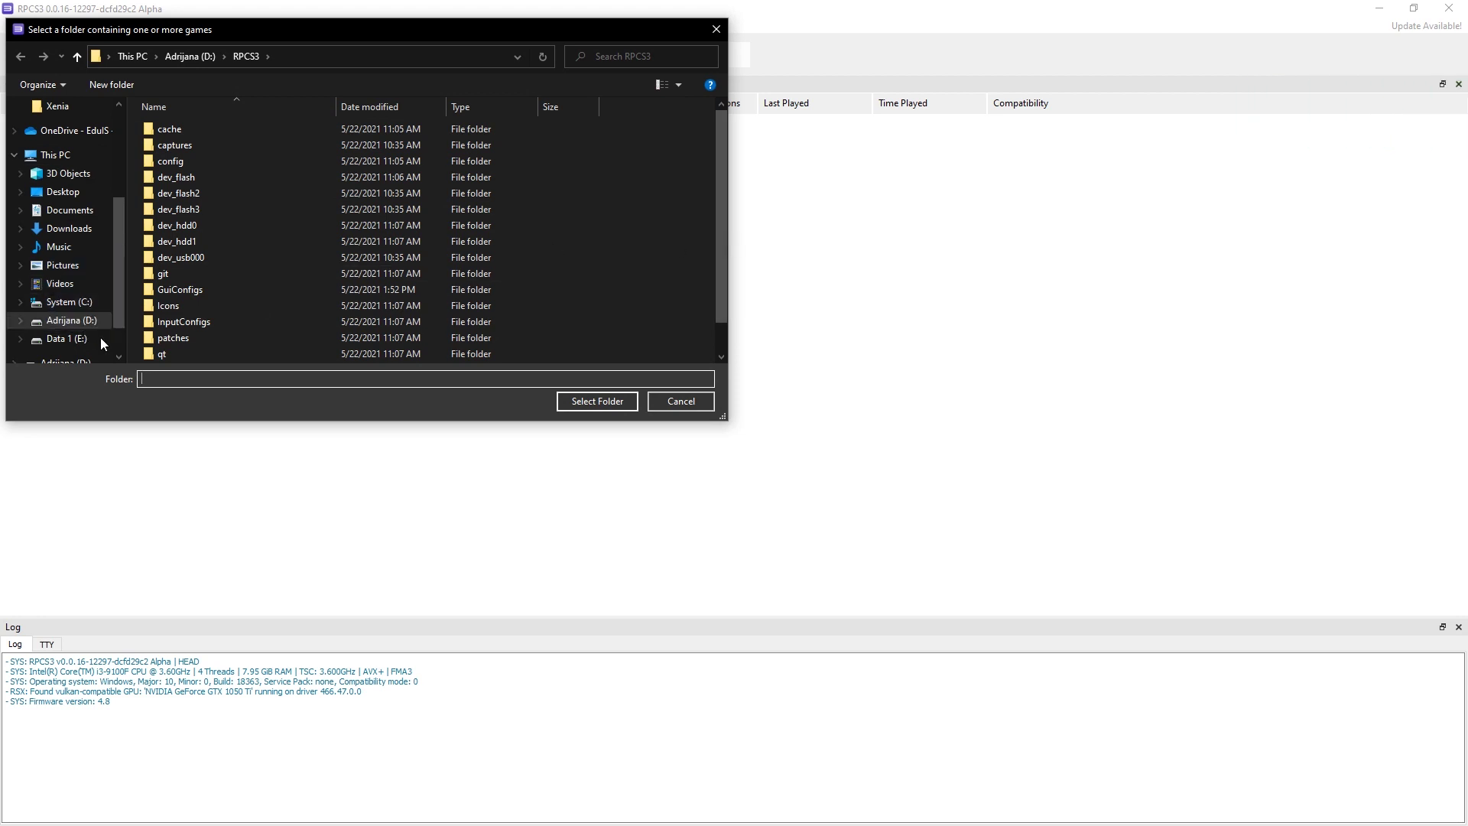
{"action": "left_click", "coordinate": [73, 319]}
{"action": "left_click_drag", "start_coordinate": [713, 159], "coordinate": [717, 266]}
{"action": "double_click", "coordinate": [421, 195]}
{"action": "double_click", "coordinate": [212, 131]}
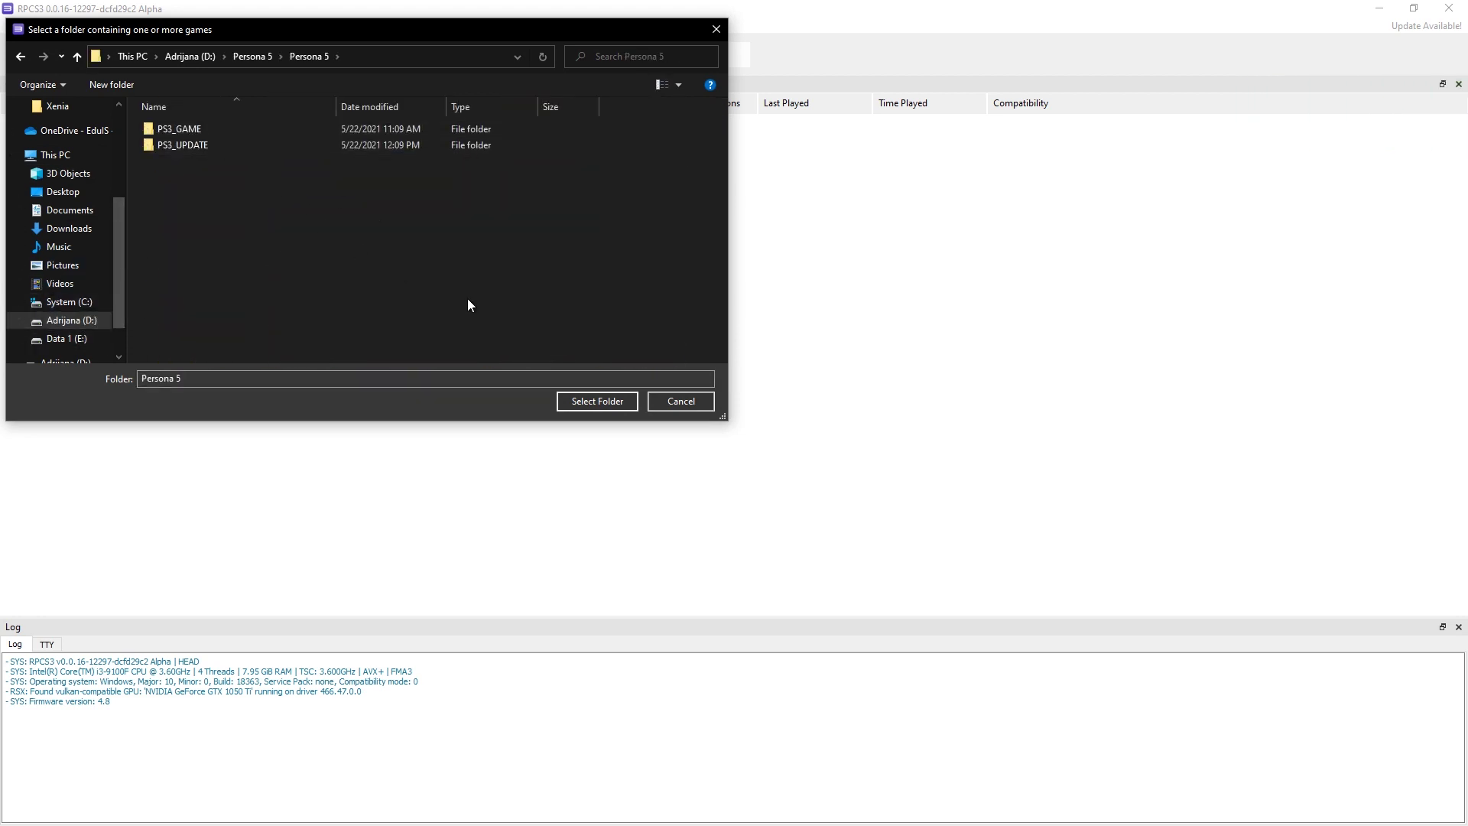
{"action": "left_click", "coordinate": [596, 401]}
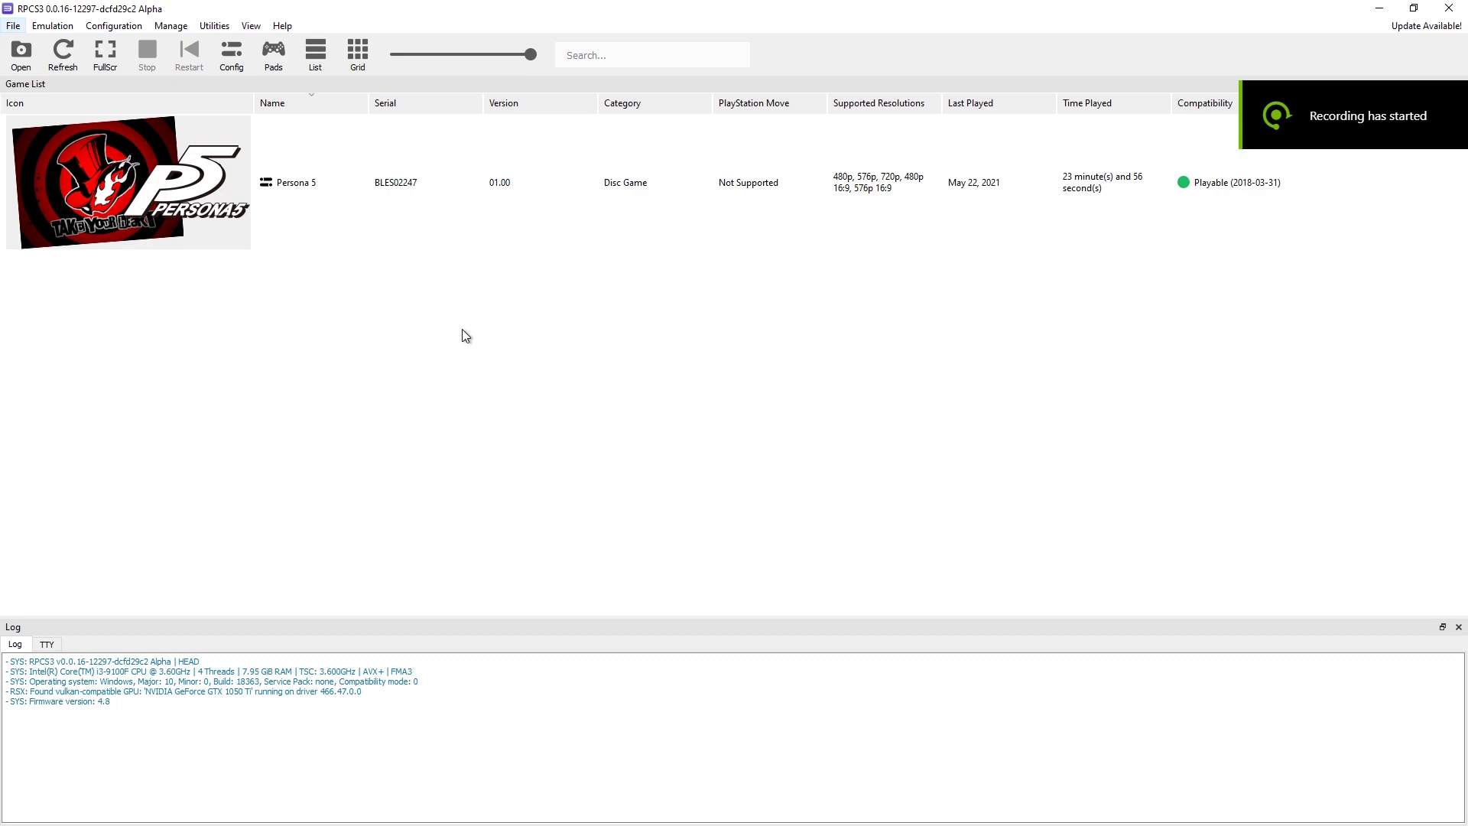
Choose XInput as the Player 1 gamepad handler, review the analog stick deadzones and leave the gamepad settings.
{"action": "left_click", "coordinate": [266, 61]}
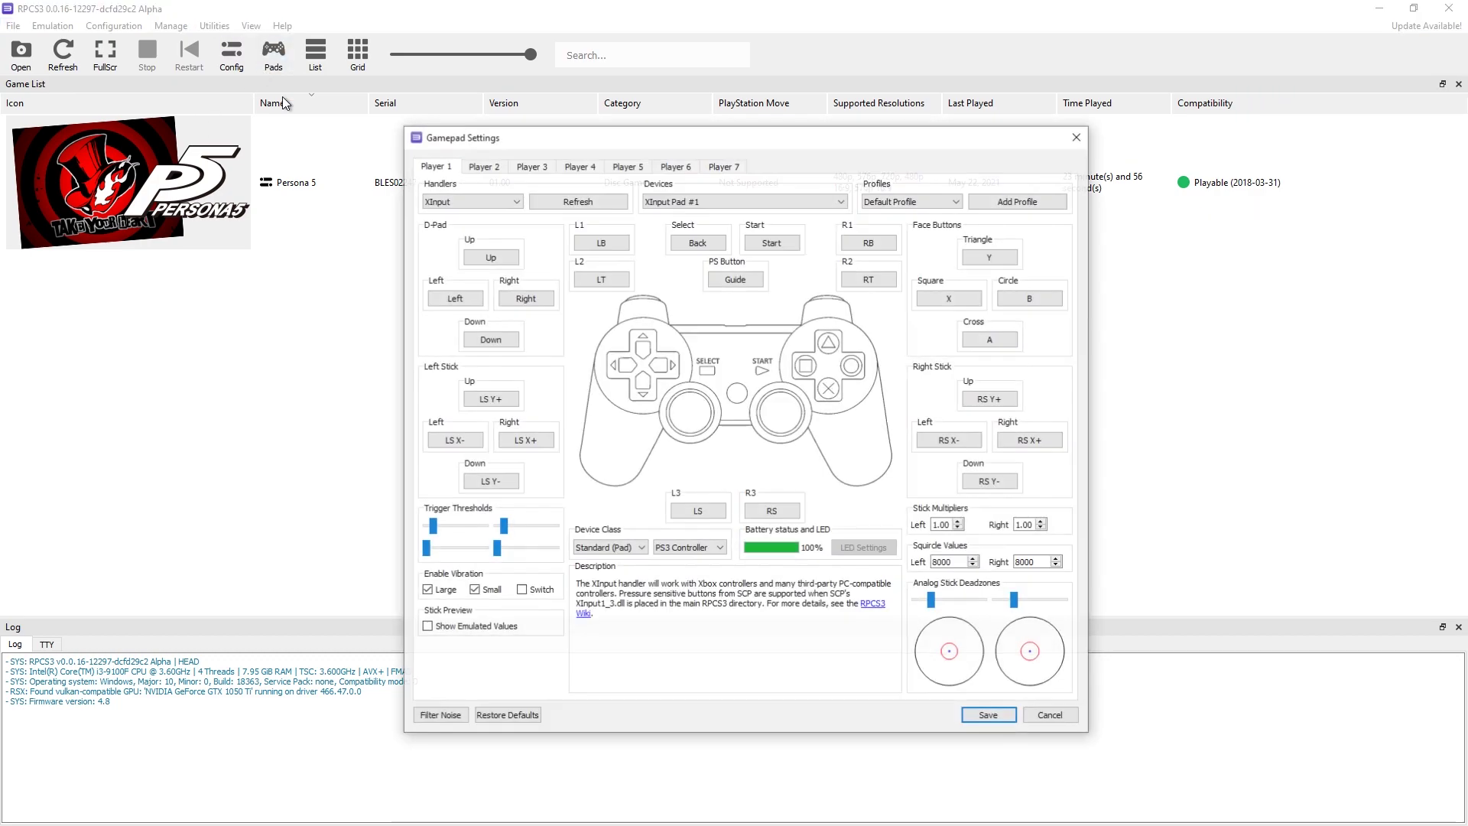
{"action": "left_click", "coordinate": [494, 178]}
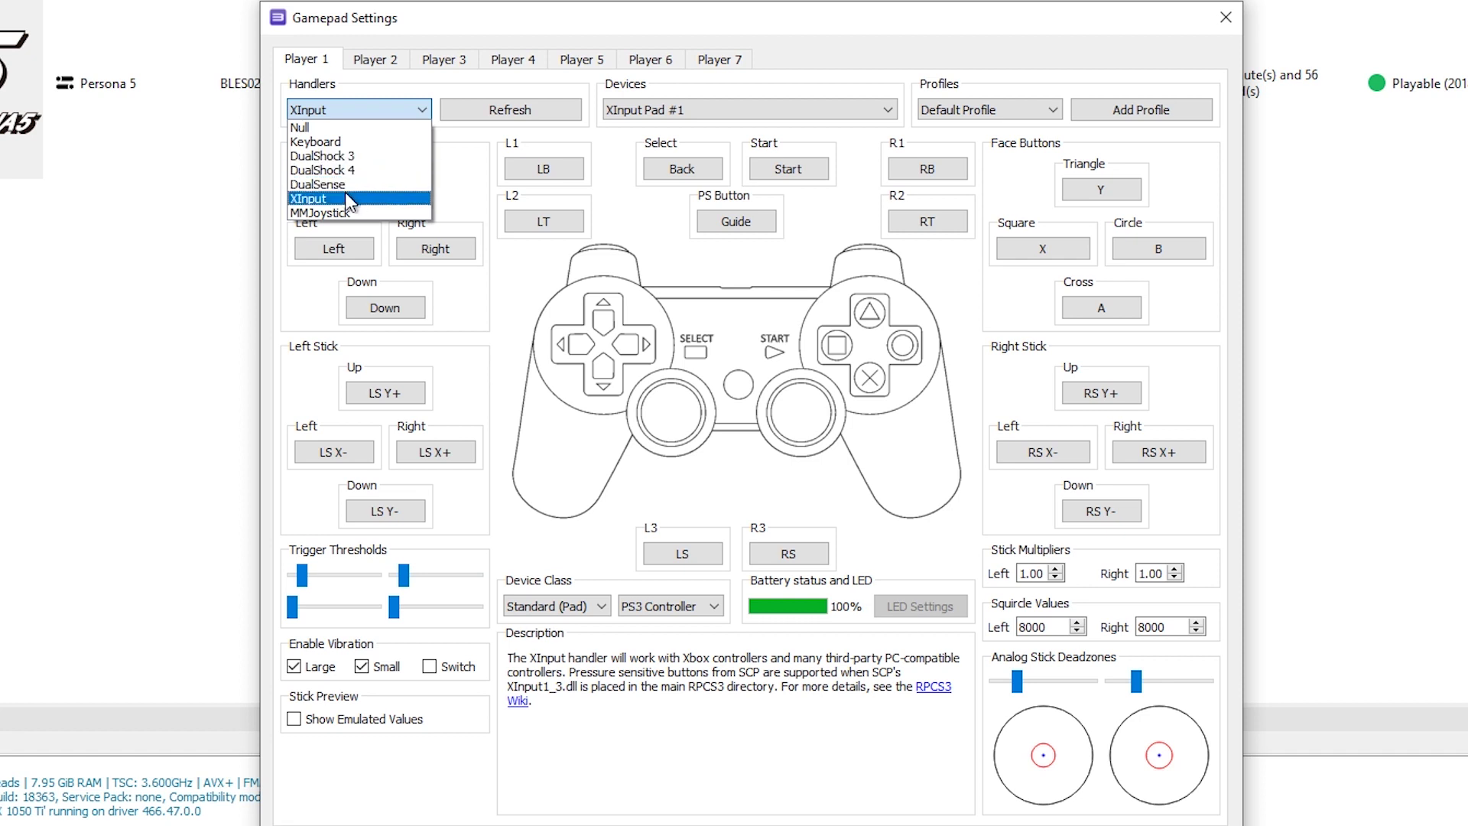
{"action": "left_click", "coordinate": [355, 198]}
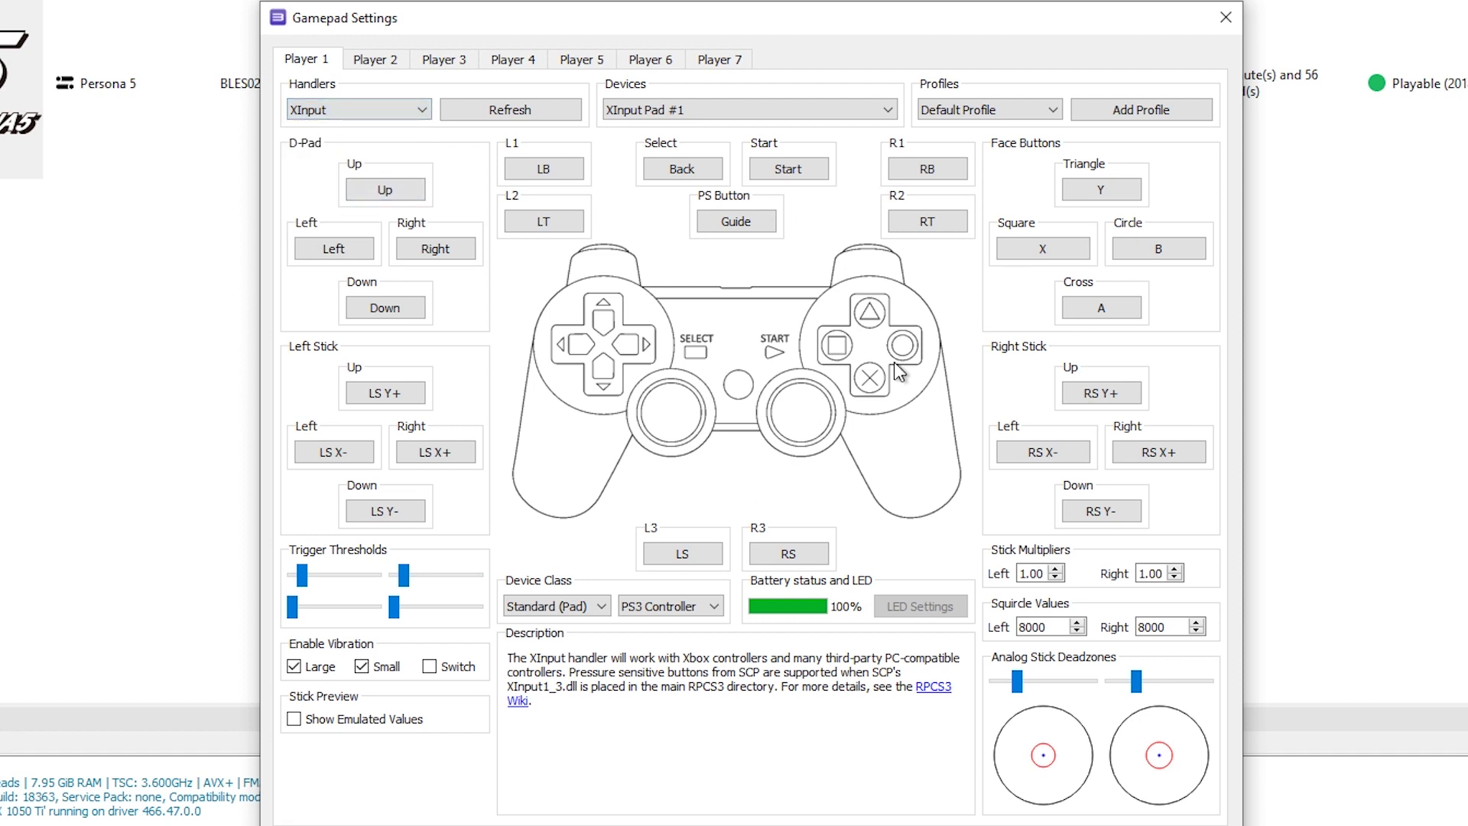
{"action": "mouse_move", "coordinate": [1082, 759]}
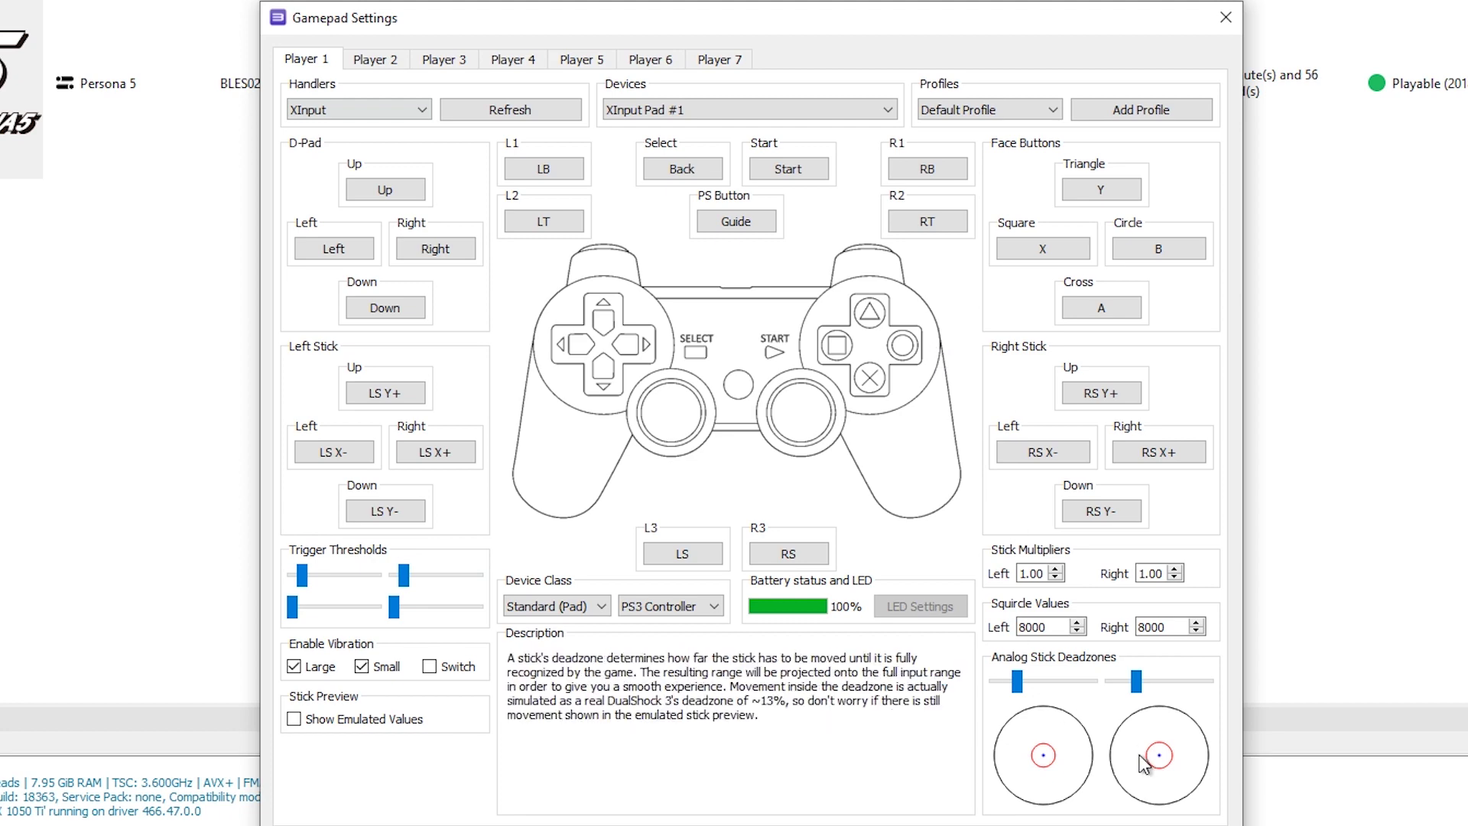
{"action": "key", "text": "Escape"}
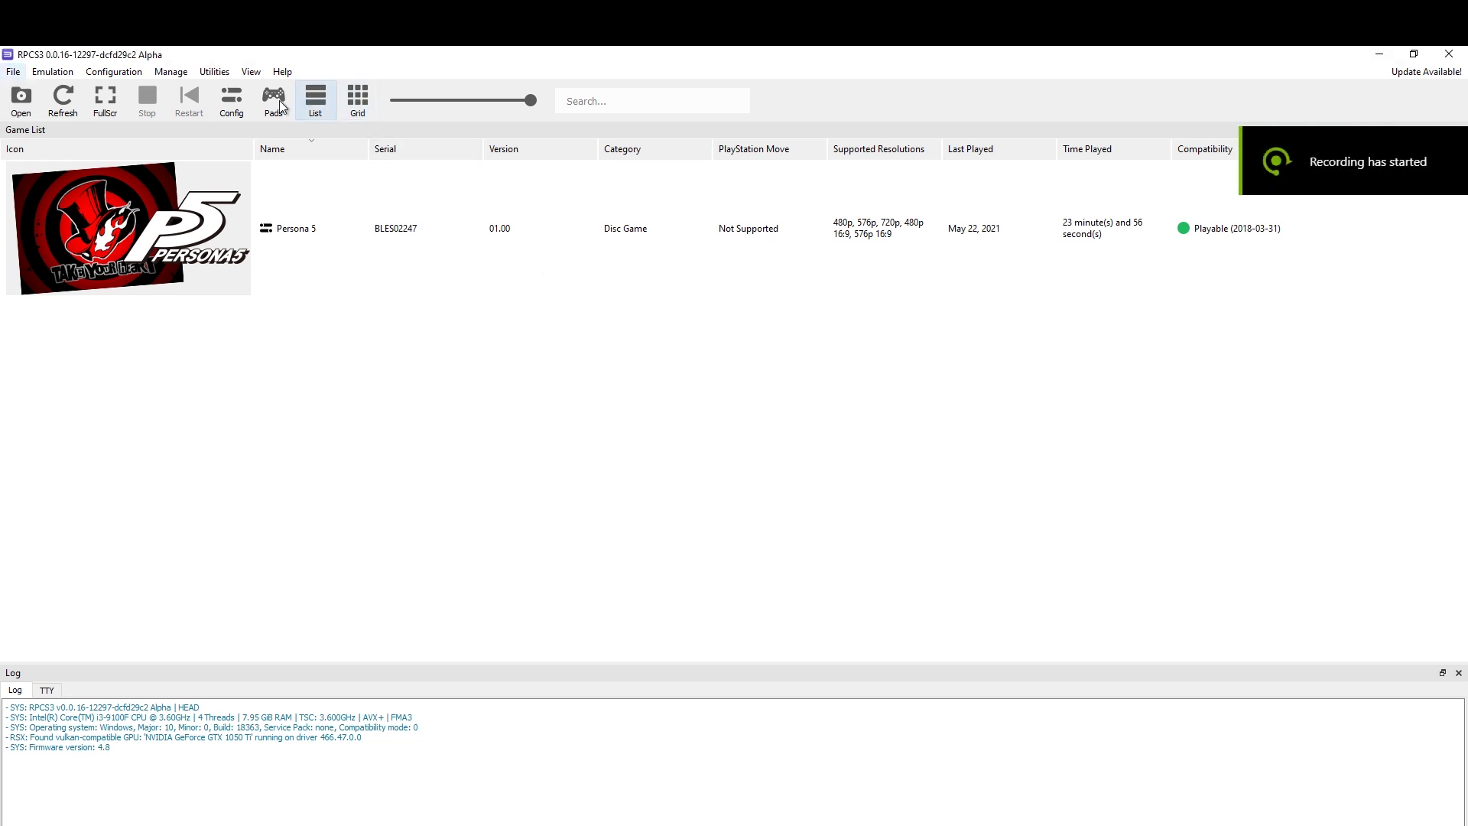
Download the latest game patches in the Patch Manager.
{"action": "left_click", "coordinate": [171, 72]}
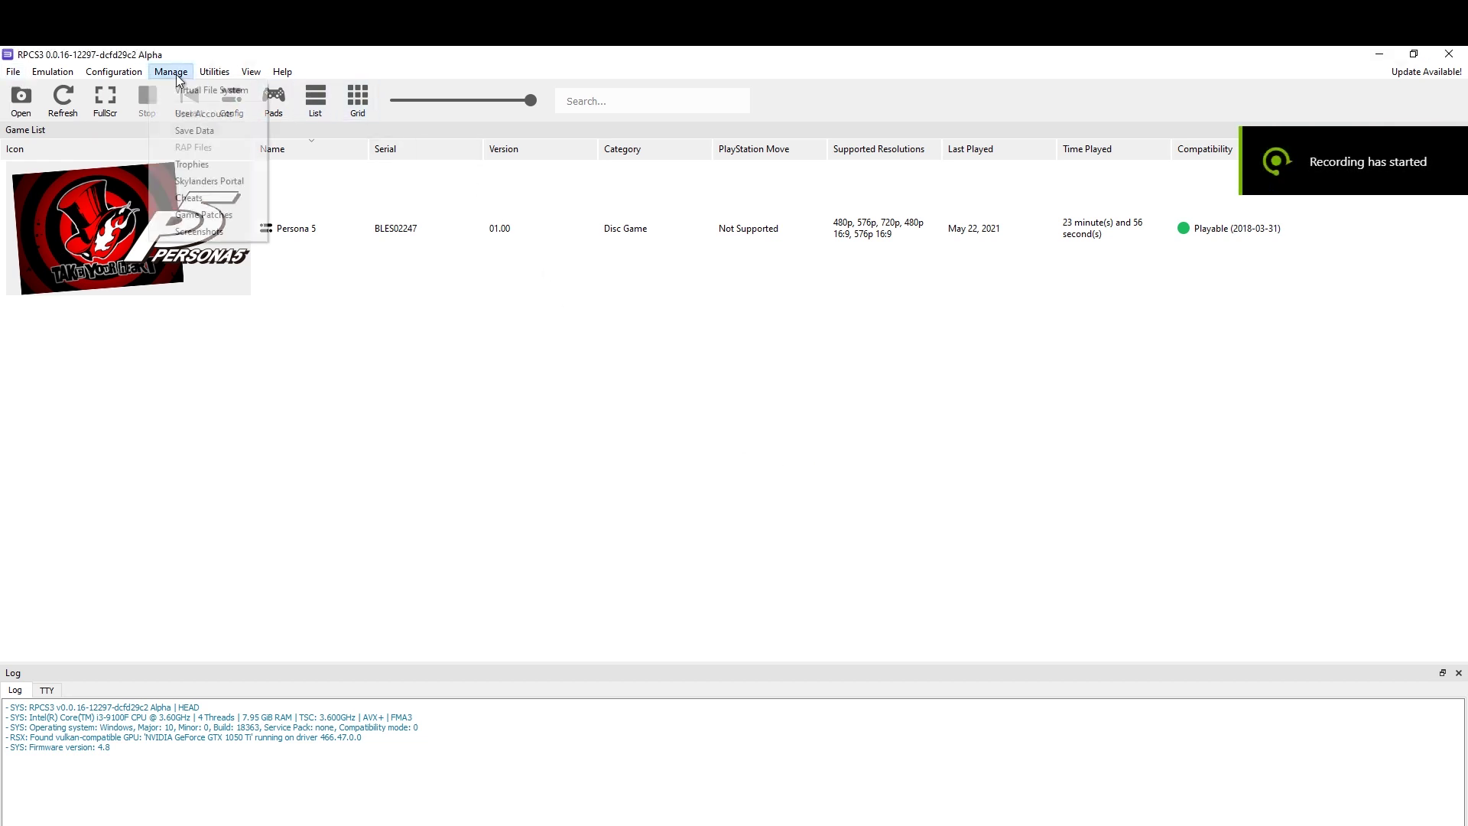
{"action": "left_click", "coordinate": [222, 212]}
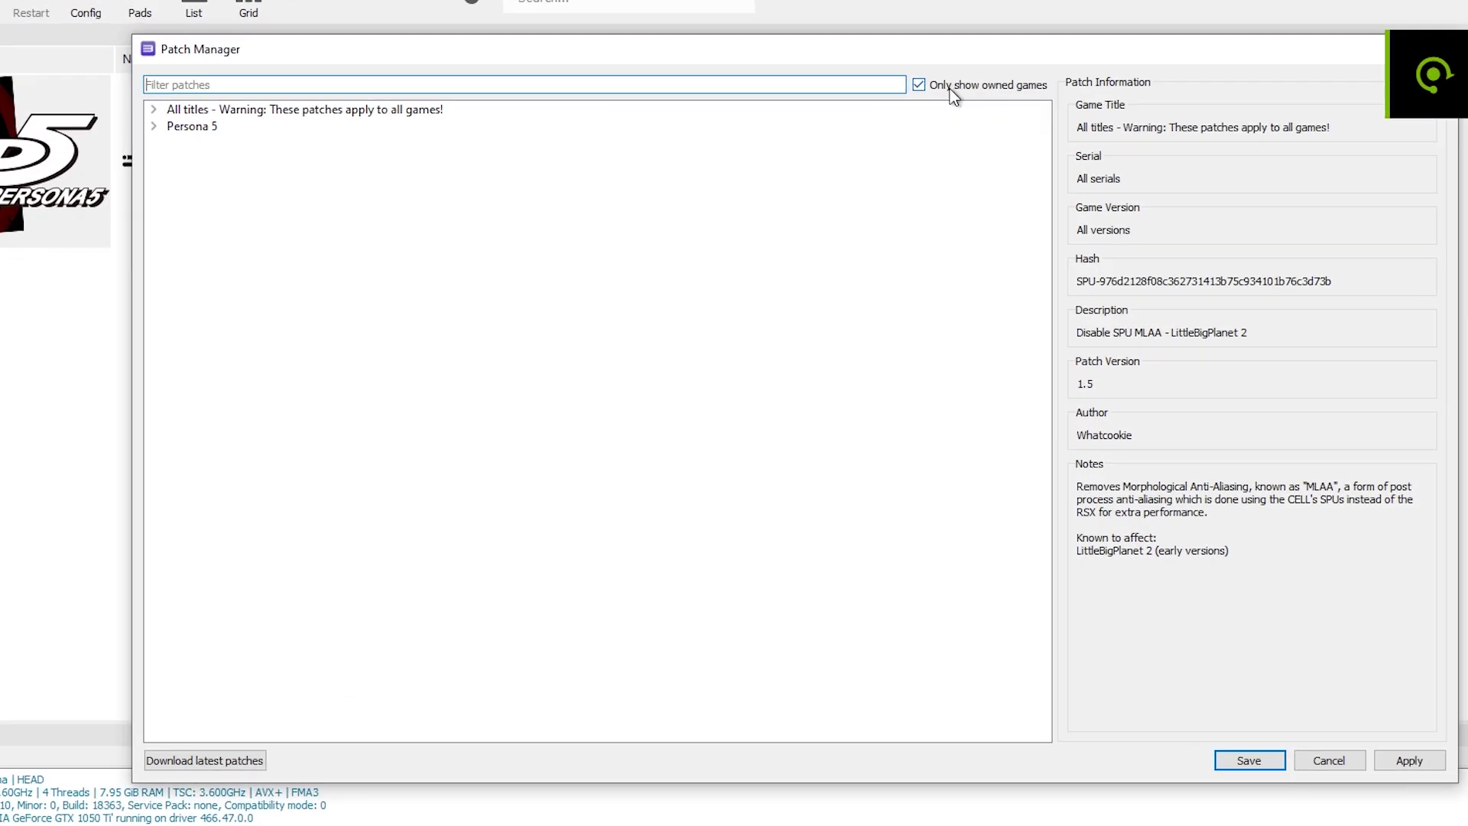
{"action": "left_click", "coordinate": [241, 746]}
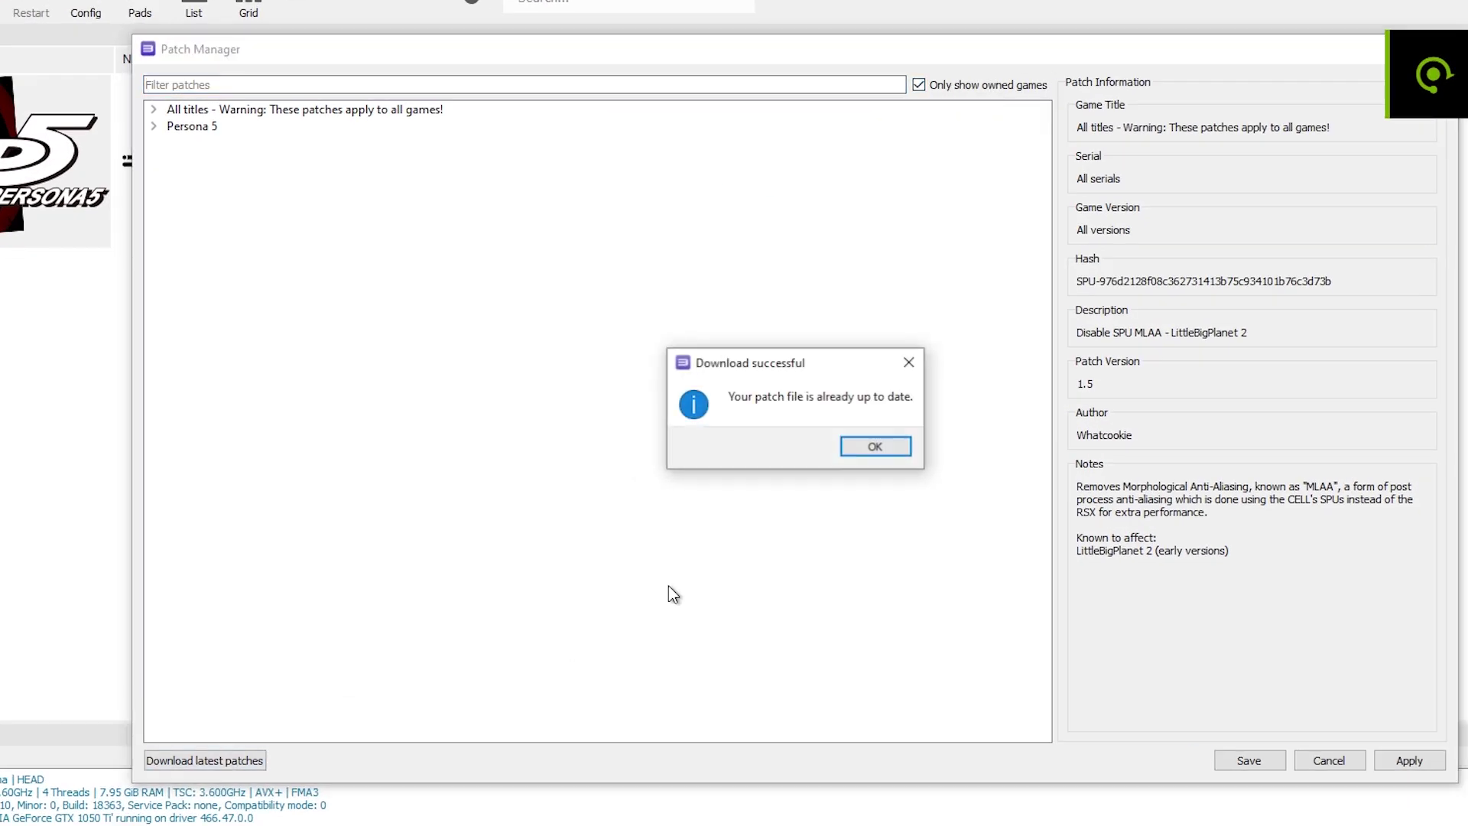
{"action": "left_click", "coordinate": [874, 447]}
Enable the 60 FPS patch for Persona 5 BLES02247 and save the patch selection.
{"action": "left_click", "coordinate": [155, 128]}
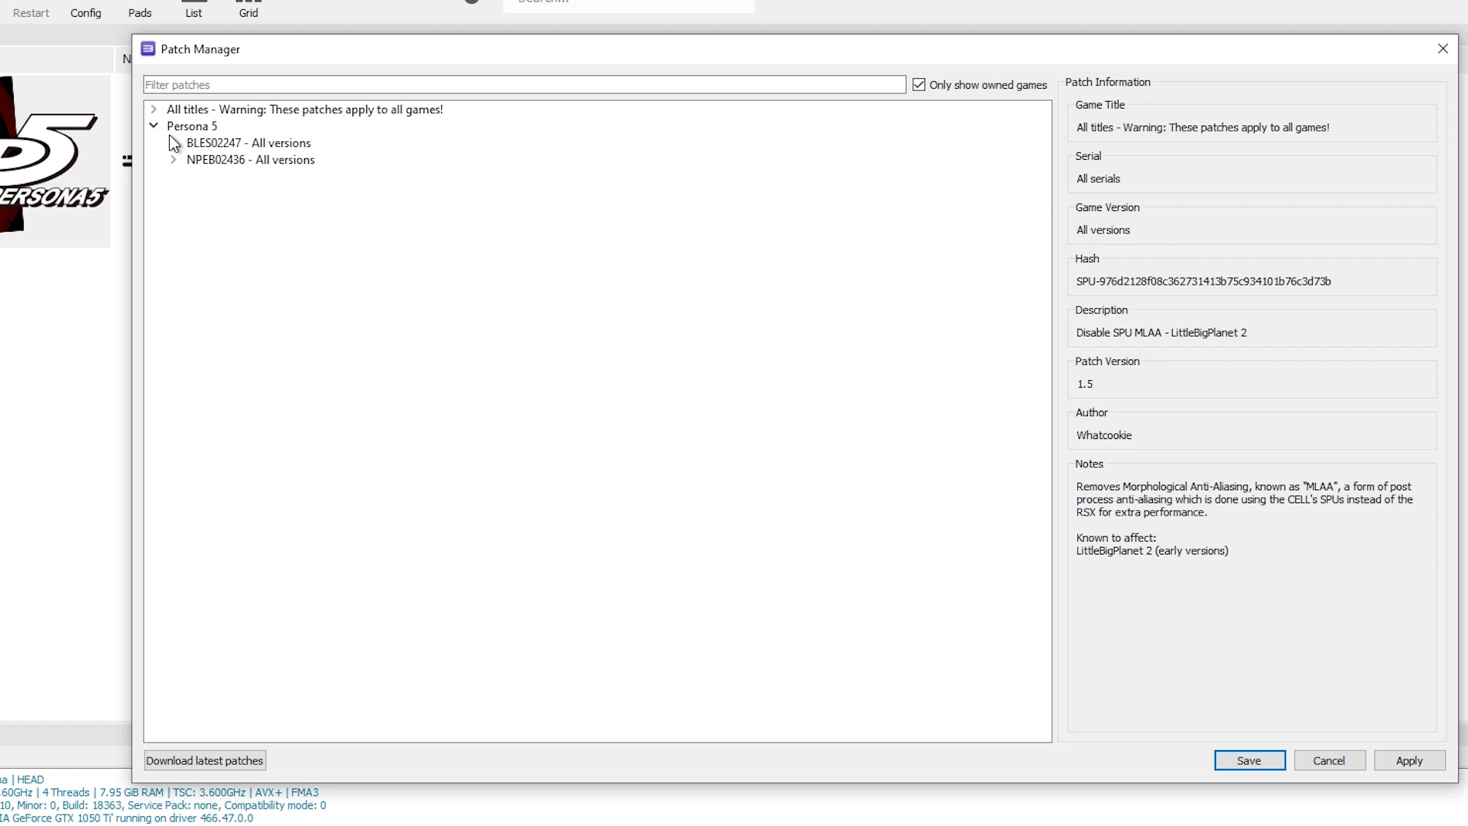
{"action": "left_click", "coordinate": [173, 142]}
{"action": "left_click", "coordinate": [213, 176]}
{"action": "left_click", "coordinate": [231, 180]}
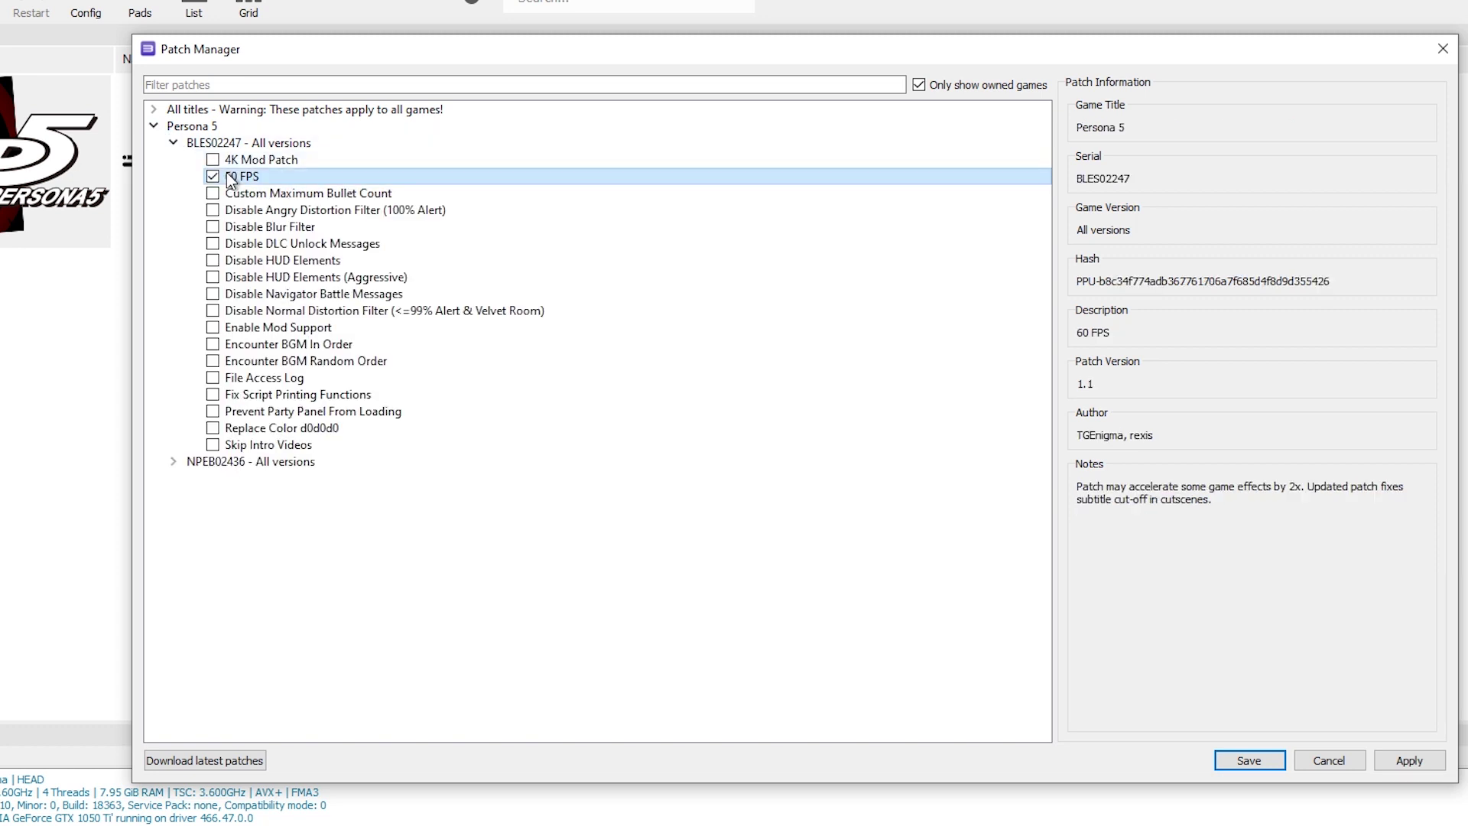
{"action": "left_click", "coordinate": [1275, 759]}
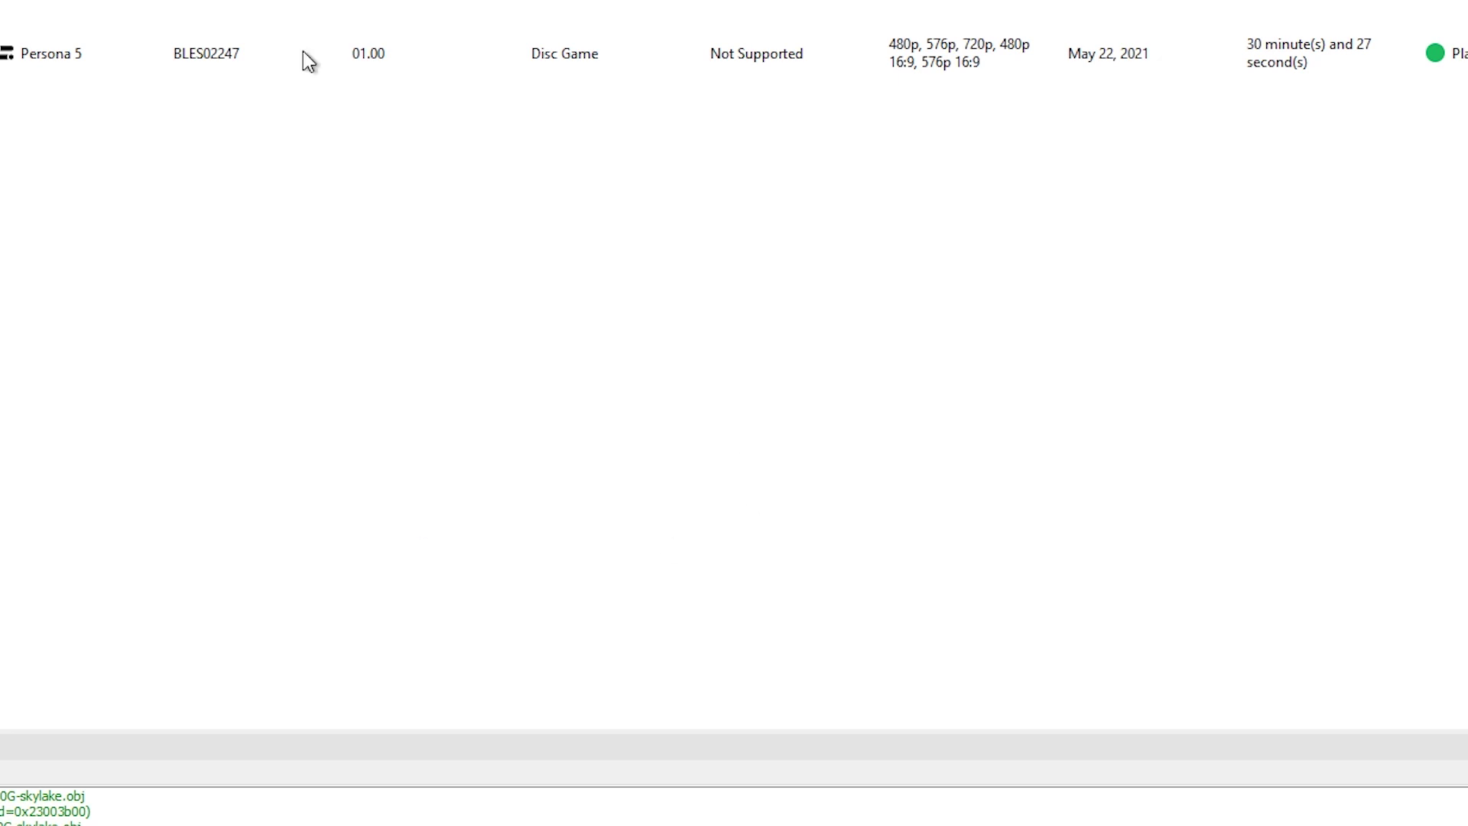
In Persona 5's custom configuration, choose 2 preferred SPU threads and the Mega SPU block size.
{"action": "right_click", "coordinate": [155, 25]}
{"action": "left_click", "coordinate": [184, 105]}
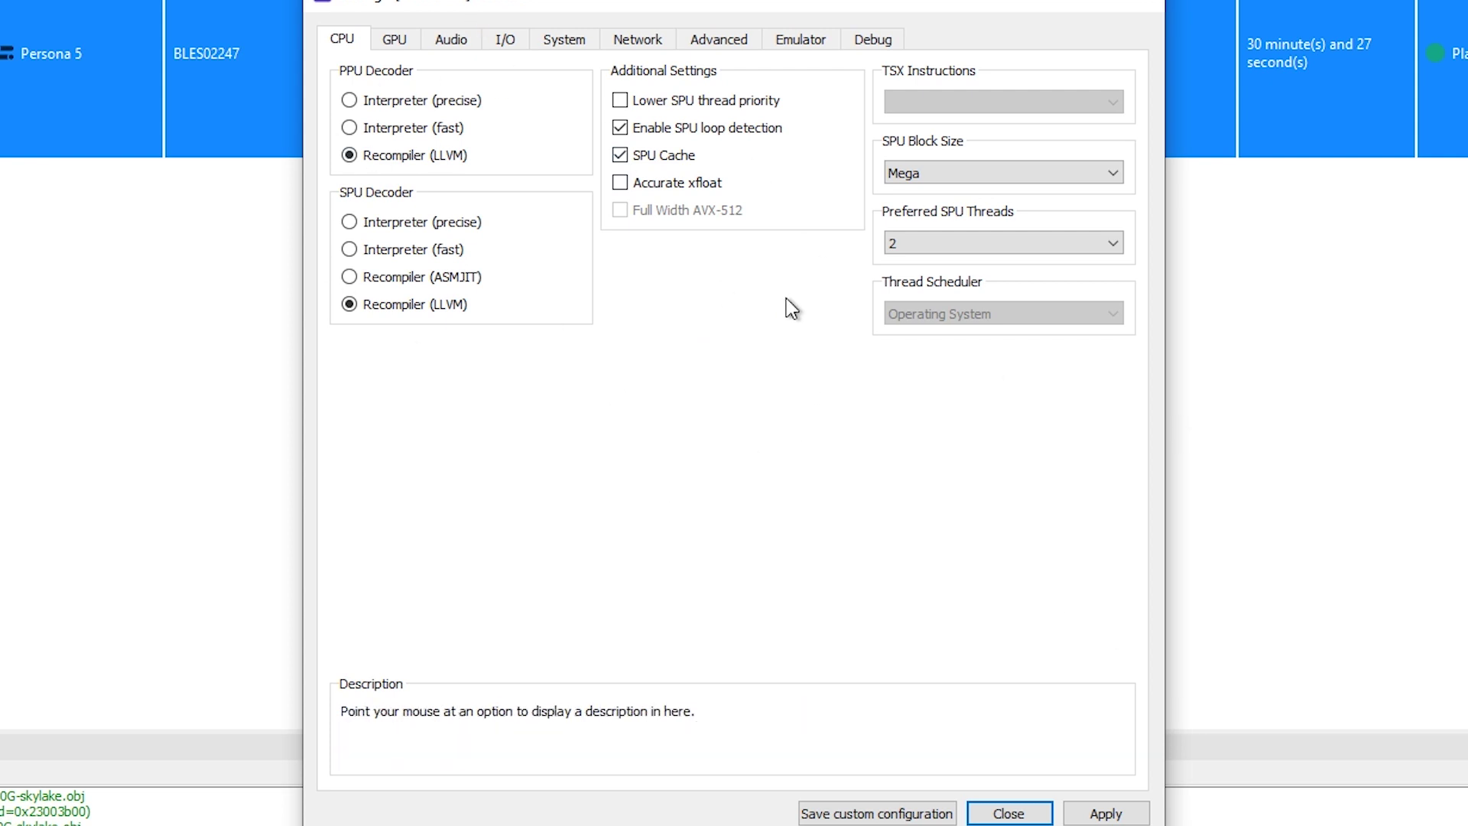
{"action": "left_click", "coordinate": [917, 240]}
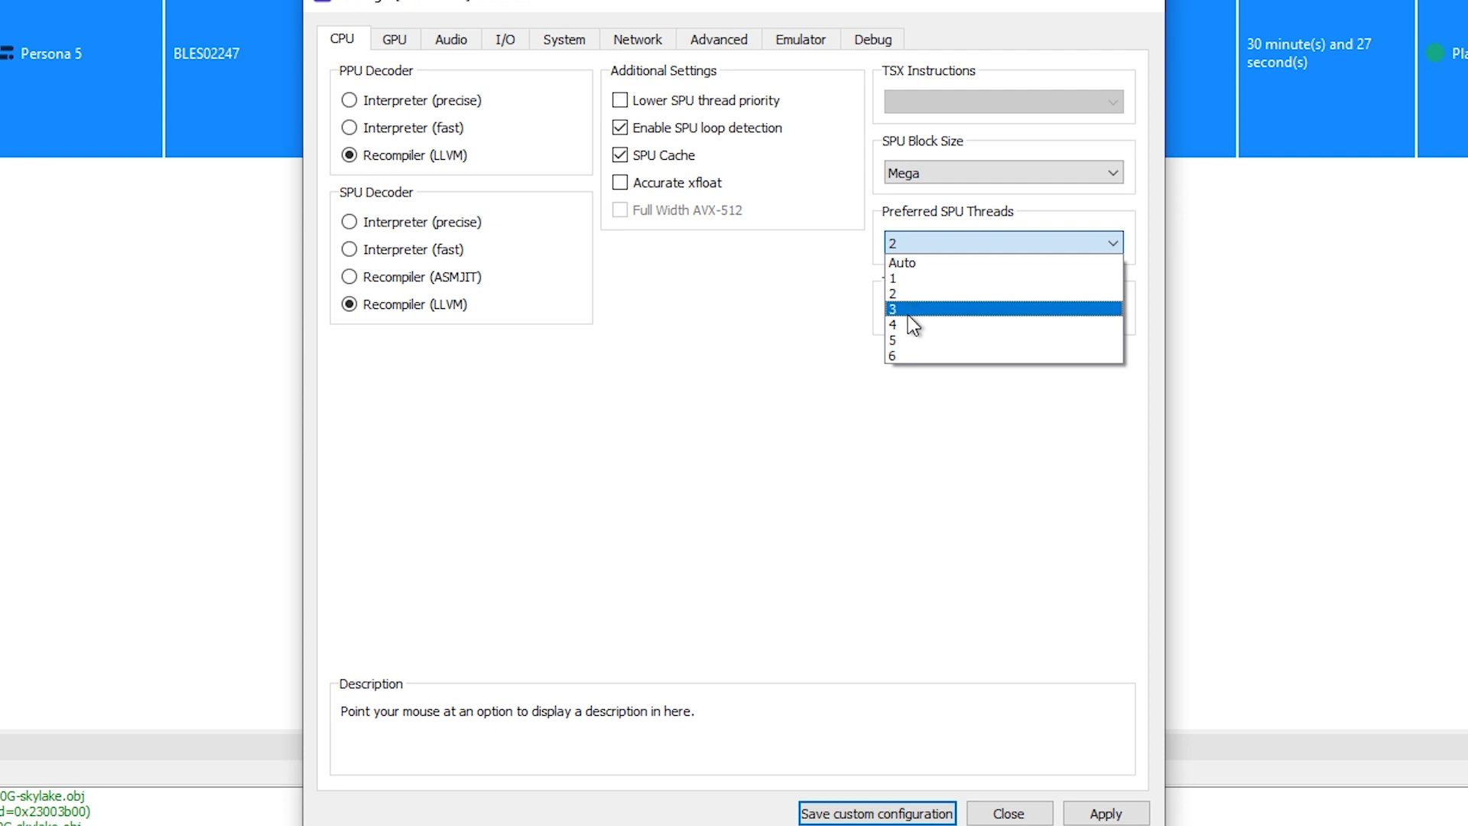
{"action": "left_click", "coordinate": [911, 296]}
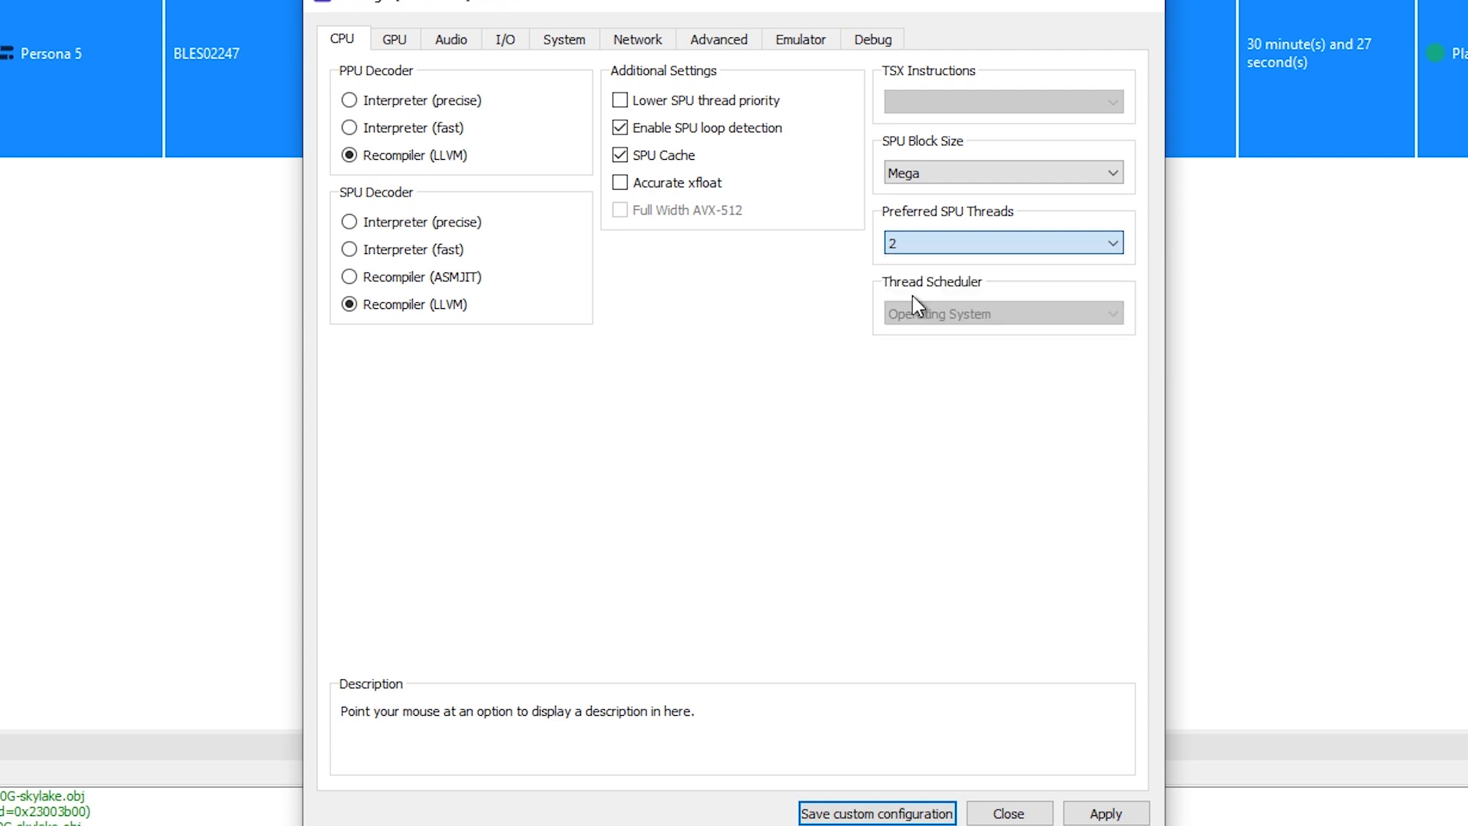
{"action": "left_click", "coordinate": [926, 182]}
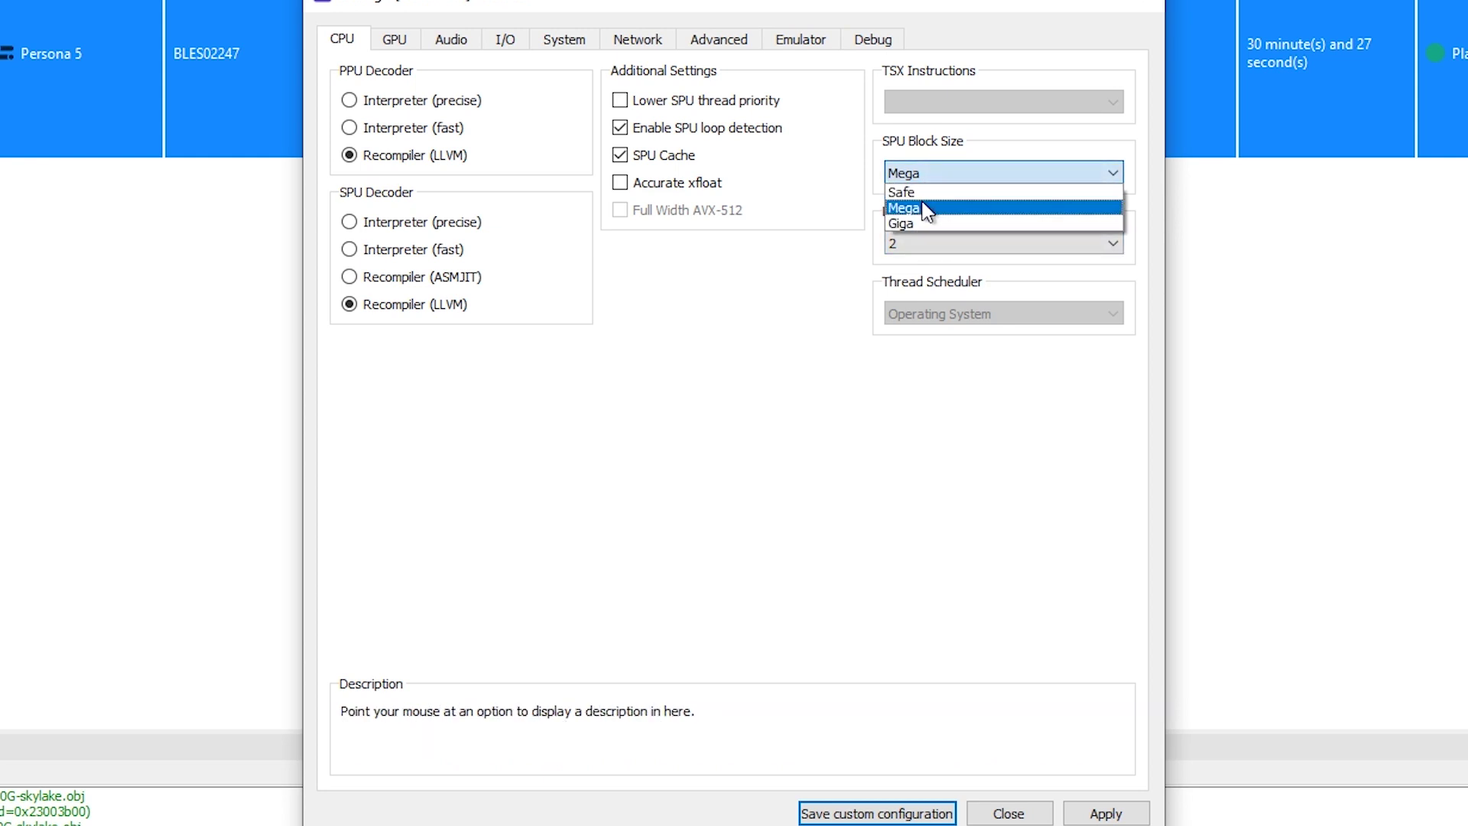
{"action": "left_click", "coordinate": [903, 208]}
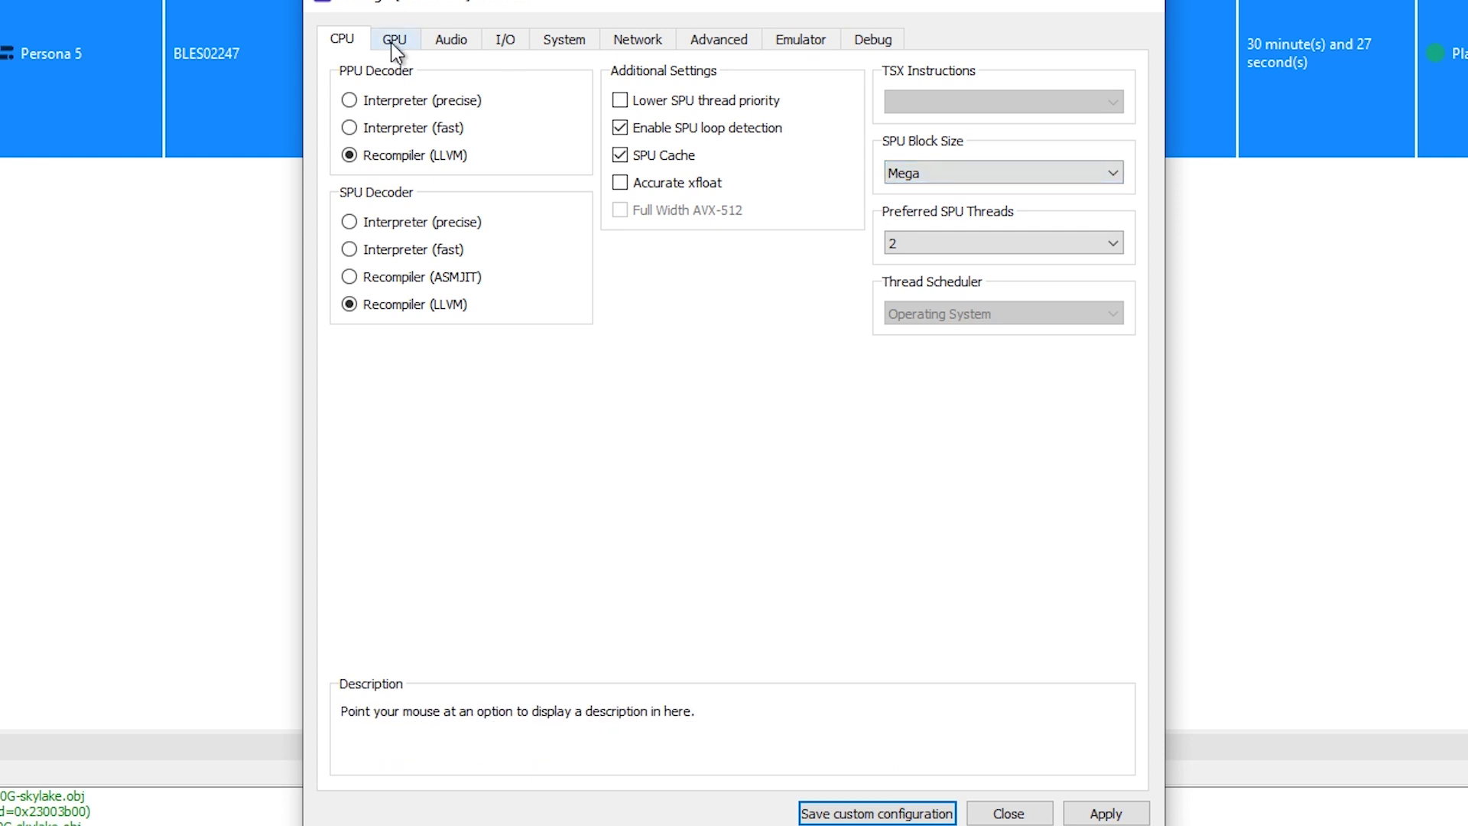
Check the renderer options in the GPU settings, try a resolution scale of 800%, and reset the scale to its default.
{"action": "left_click", "coordinate": [392, 42]}
{"action": "left_click", "coordinate": [474, 93]}
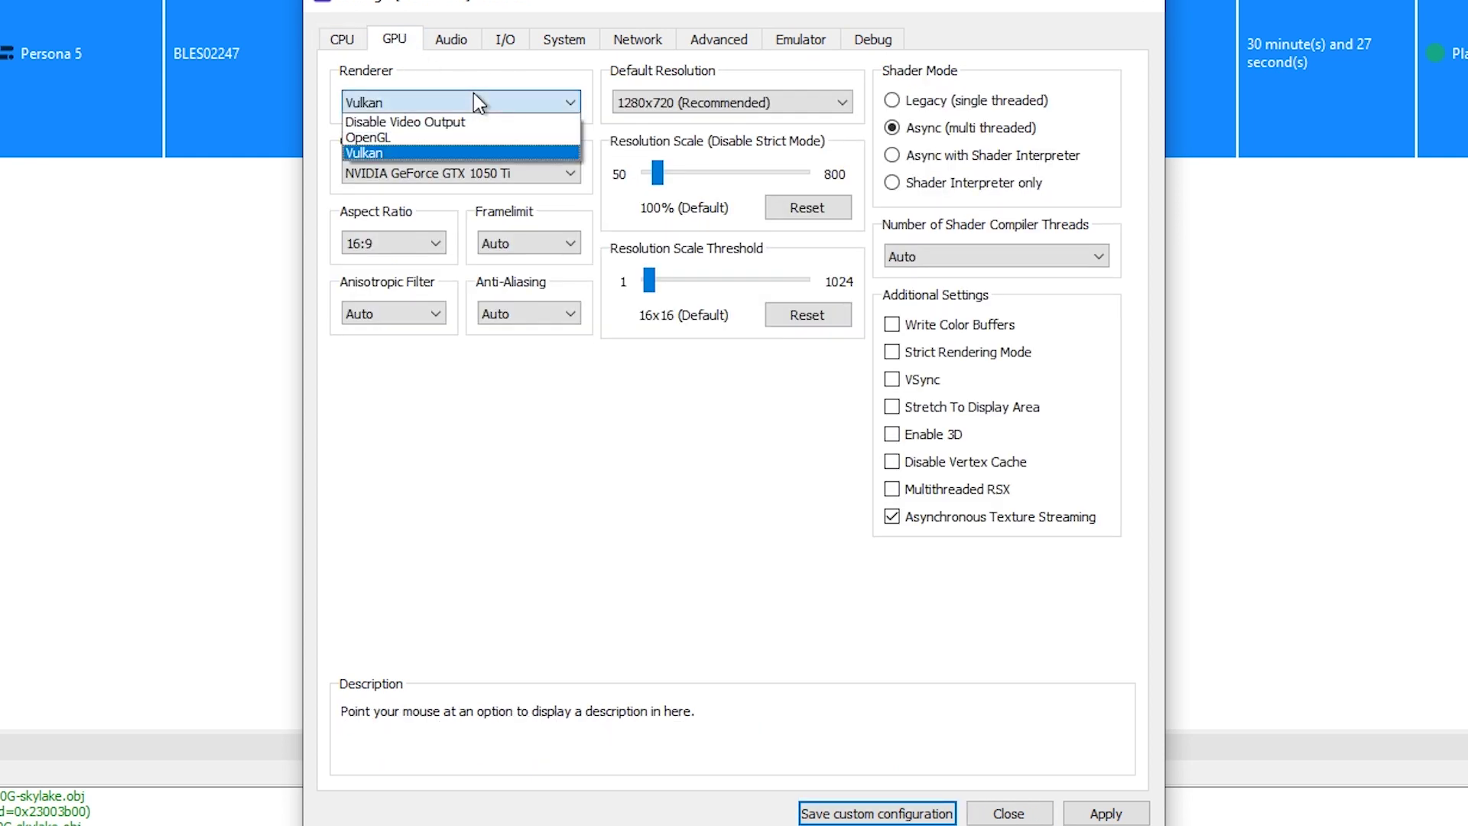
{"action": "left_click", "coordinate": [474, 93]}
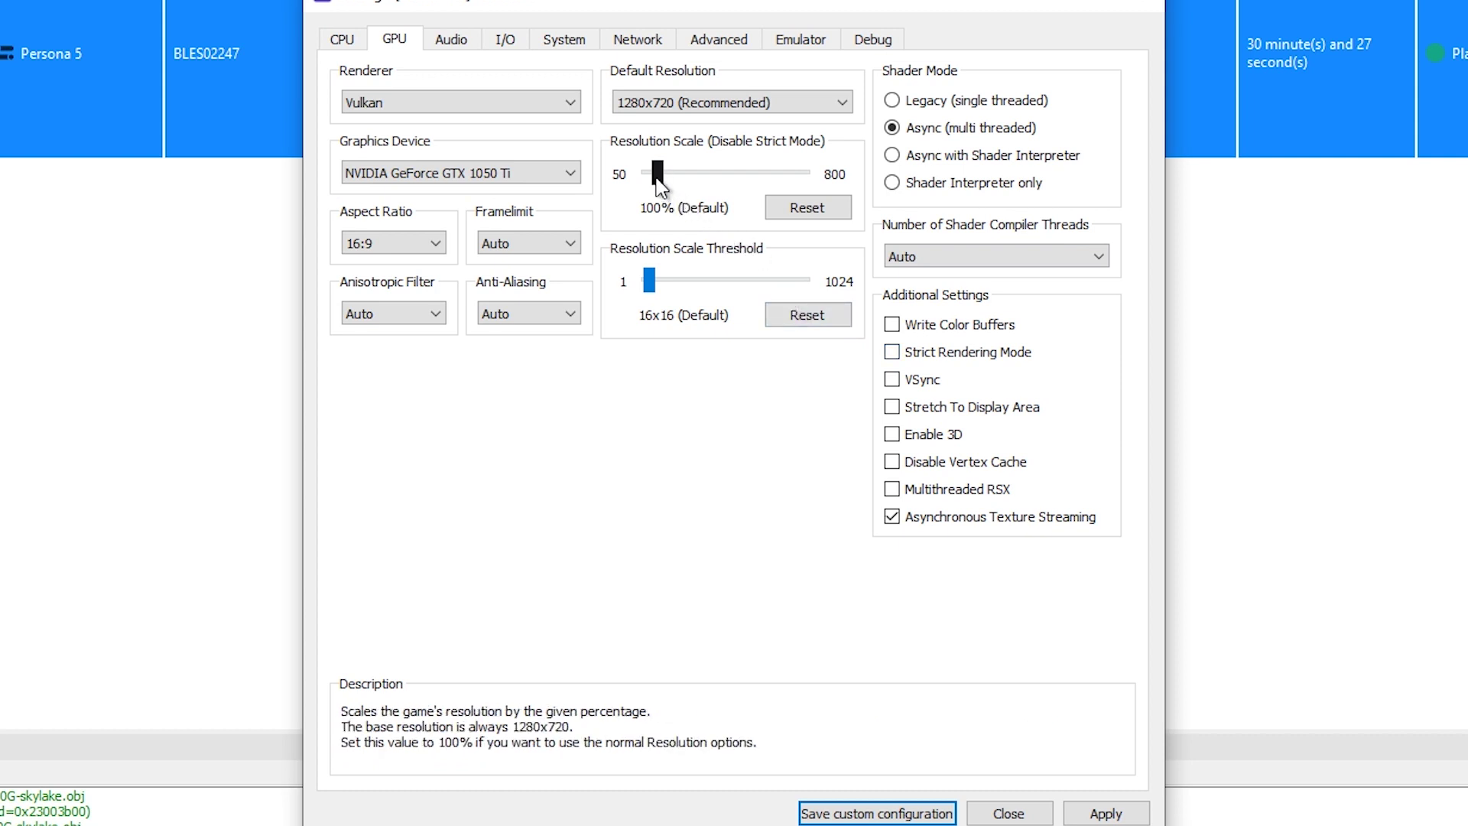
{"action": "left_click_drag", "start_coordinate": [658, 174], "coordinate": [805, 178]}
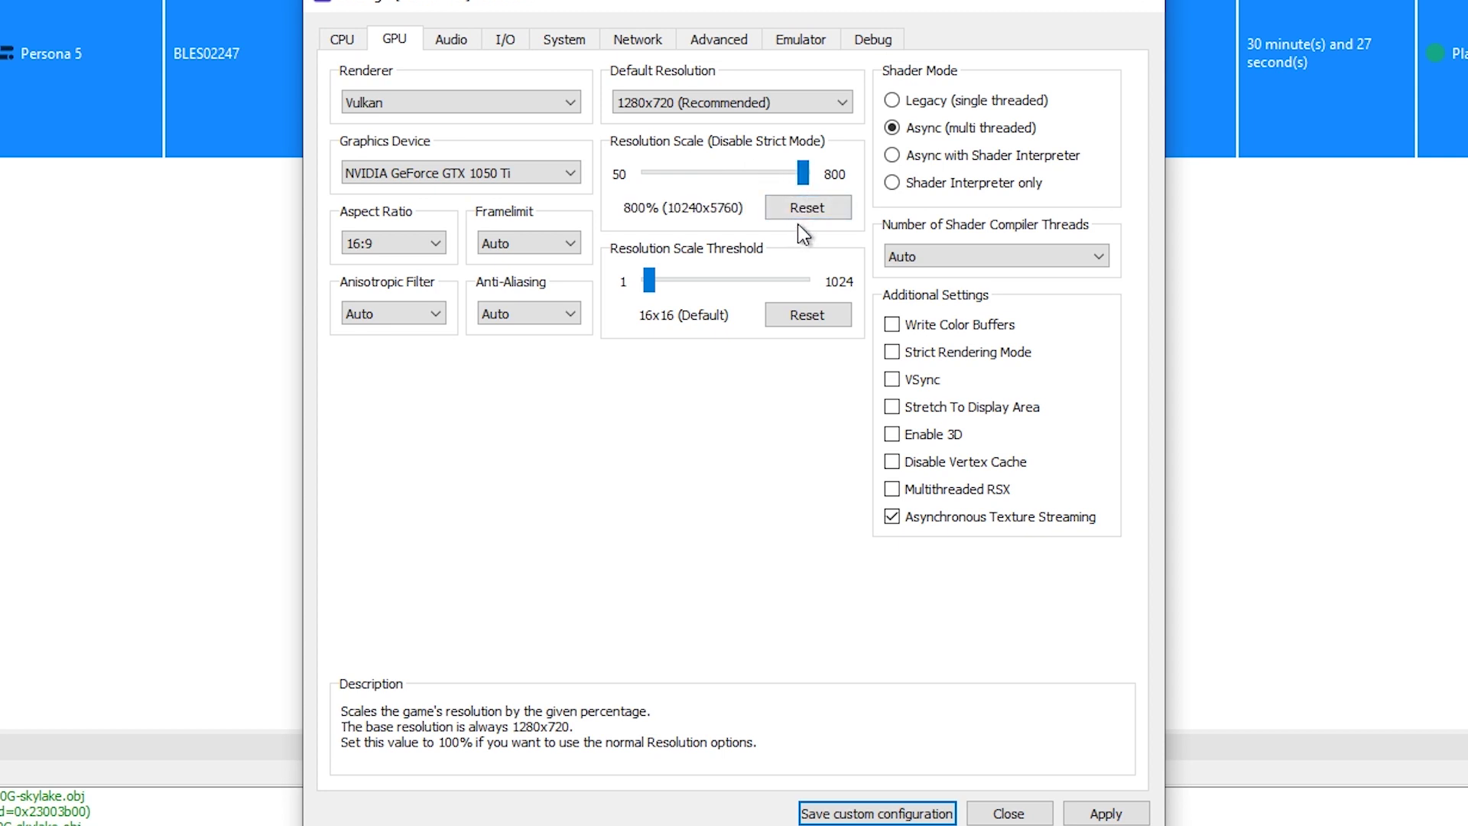
{"action": "left_click", "coordinate": [809, 208]}
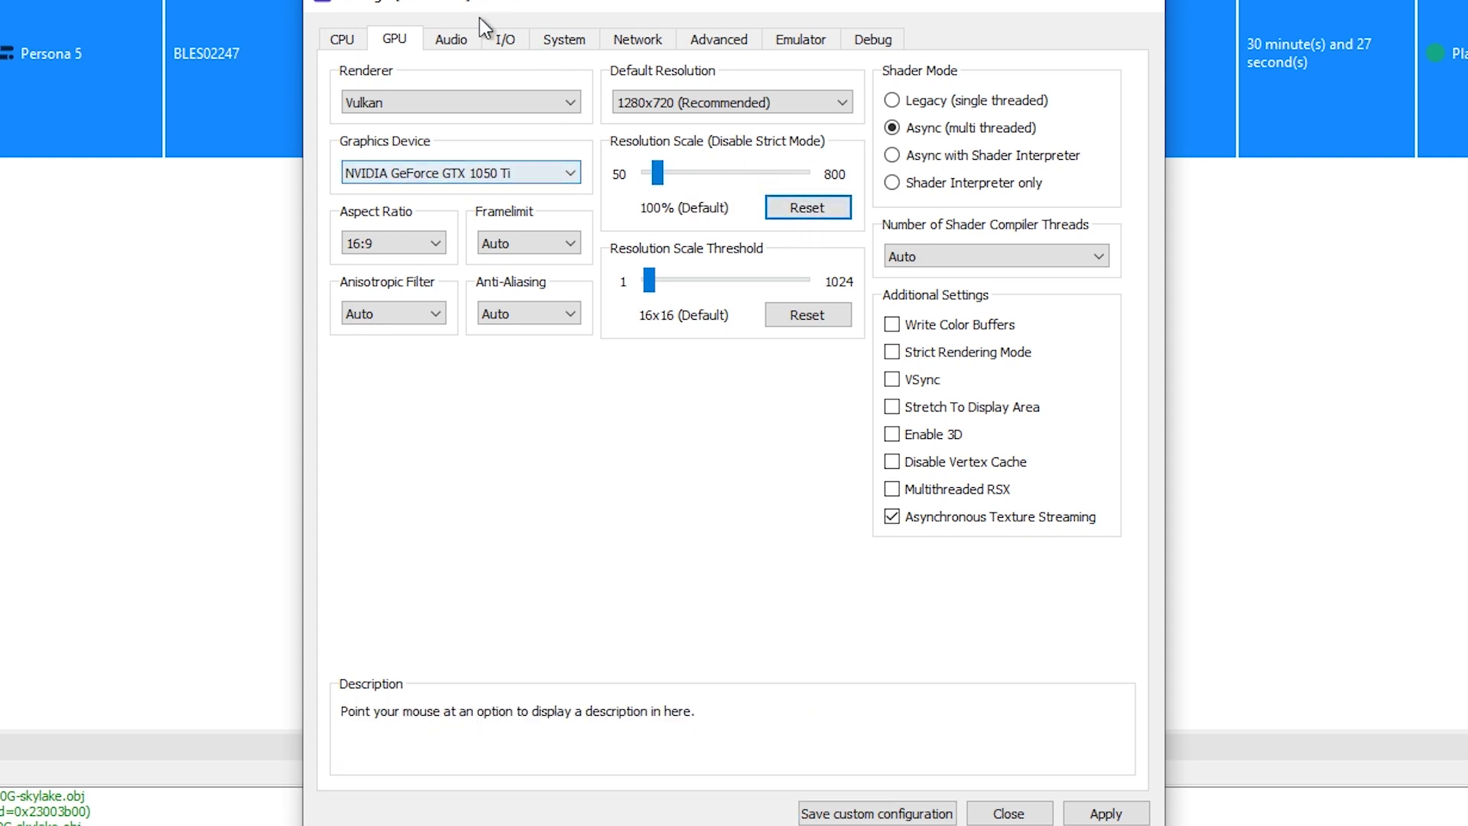
Set the maximum number of SPURS threads to 3 in the advanced settings and save the custom configuration.
{"action": "left_click", "coordinate": [456, 39]}
{"action": "left_click", "coordinate": [501, 43]}
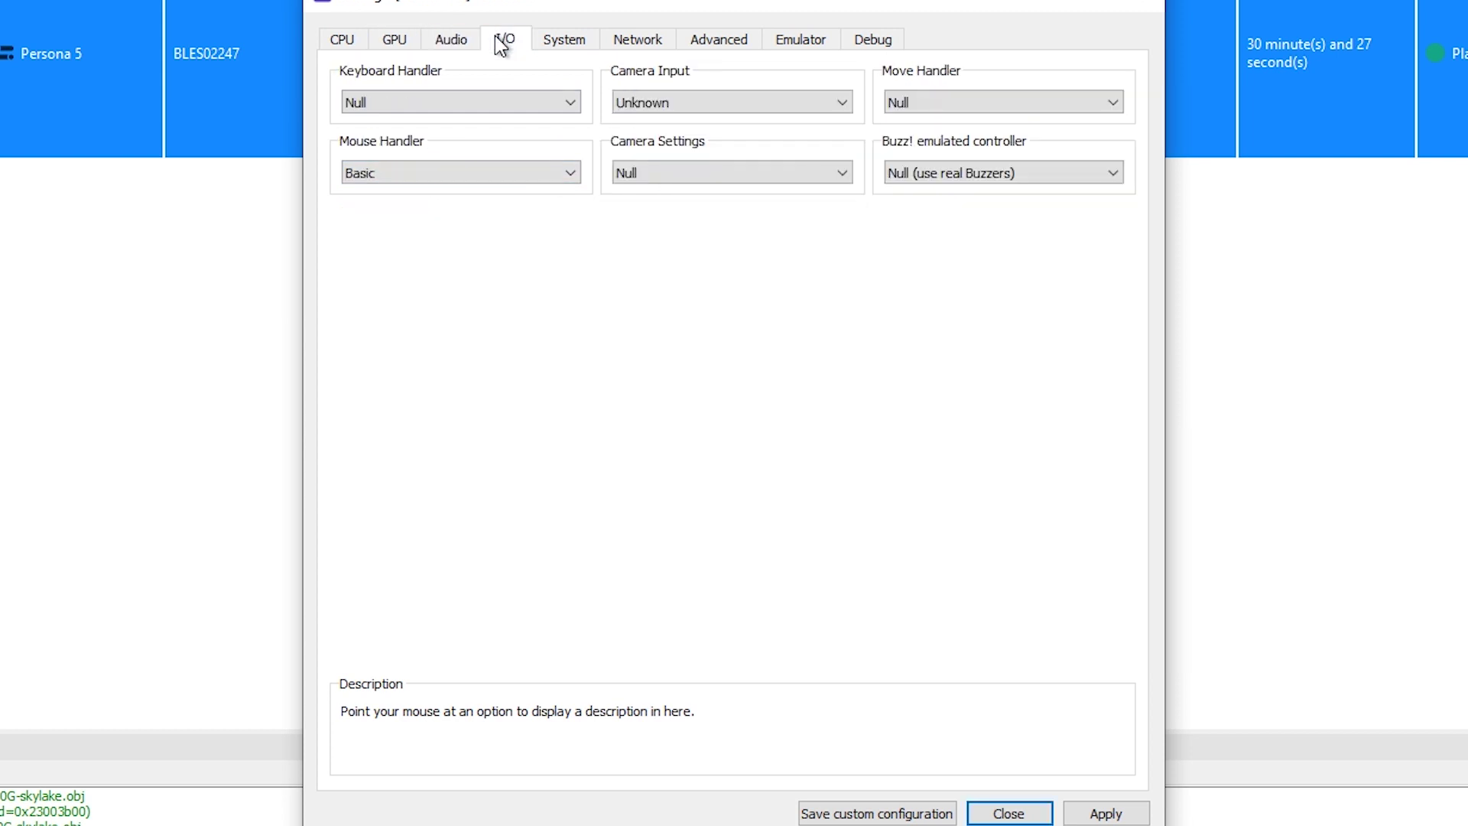
{"action": "left_click", "coordinate": [560, 39]}
{"action": "left_click", "coordinate": [638, 40]}
{"action": "left_click", "coordinate": [720, 42]}
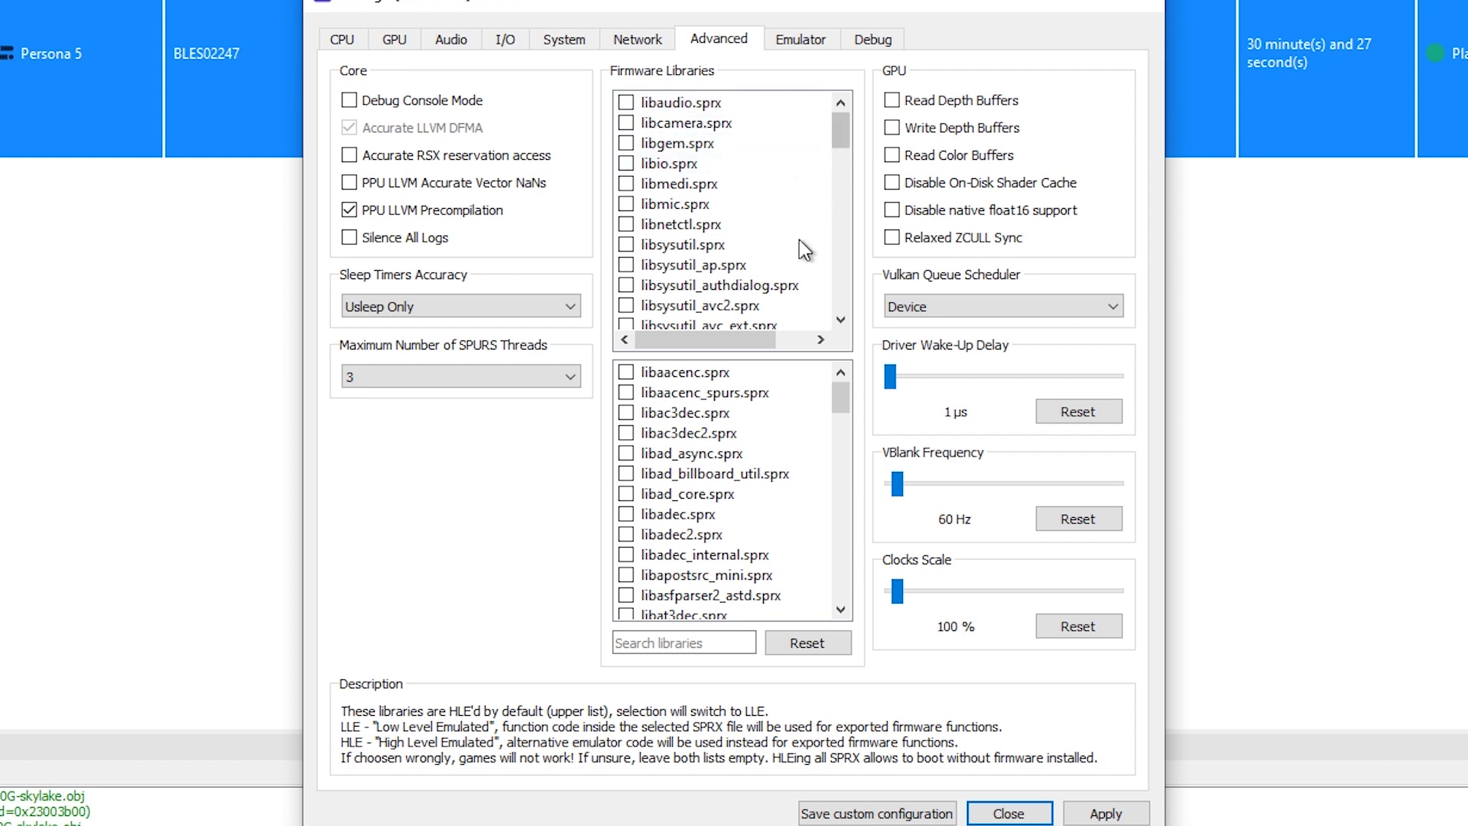
{"action": "left_click", "coordinate": [521, 378]}
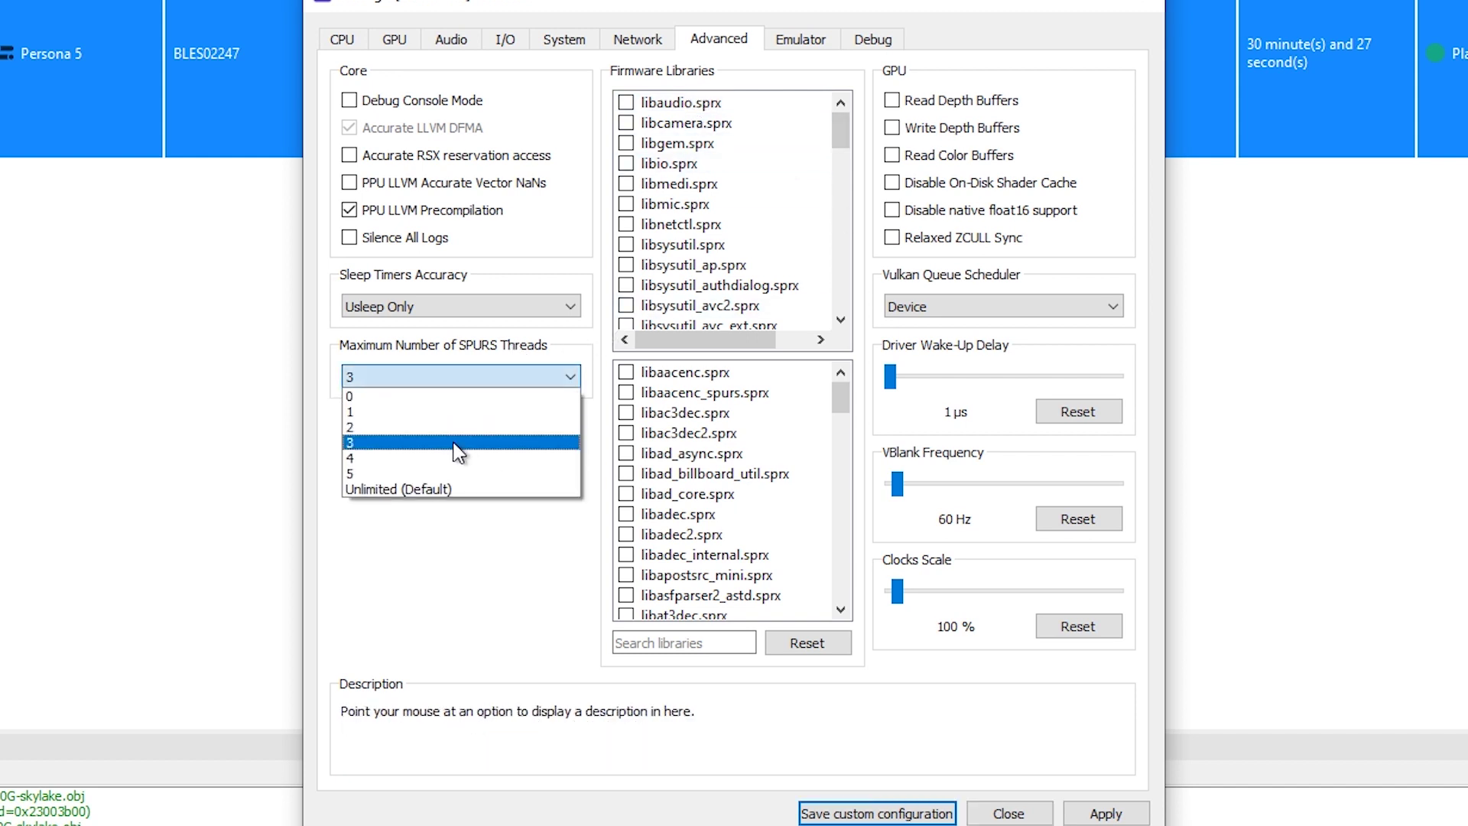
{"action": "left_click", "coordinate": [447, 379]}
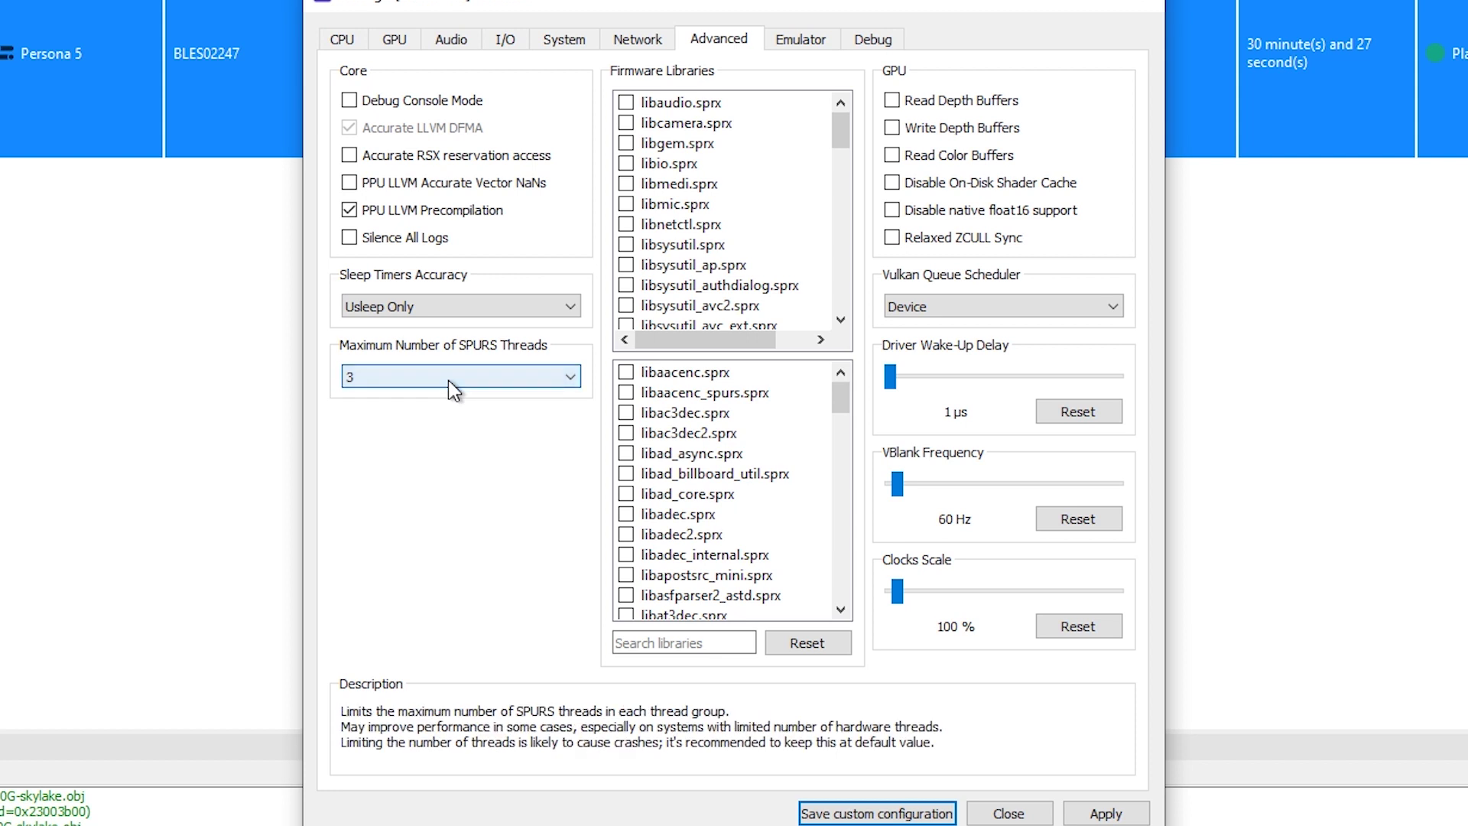
{"action": "left_click", "coordinate": [448, 379]}
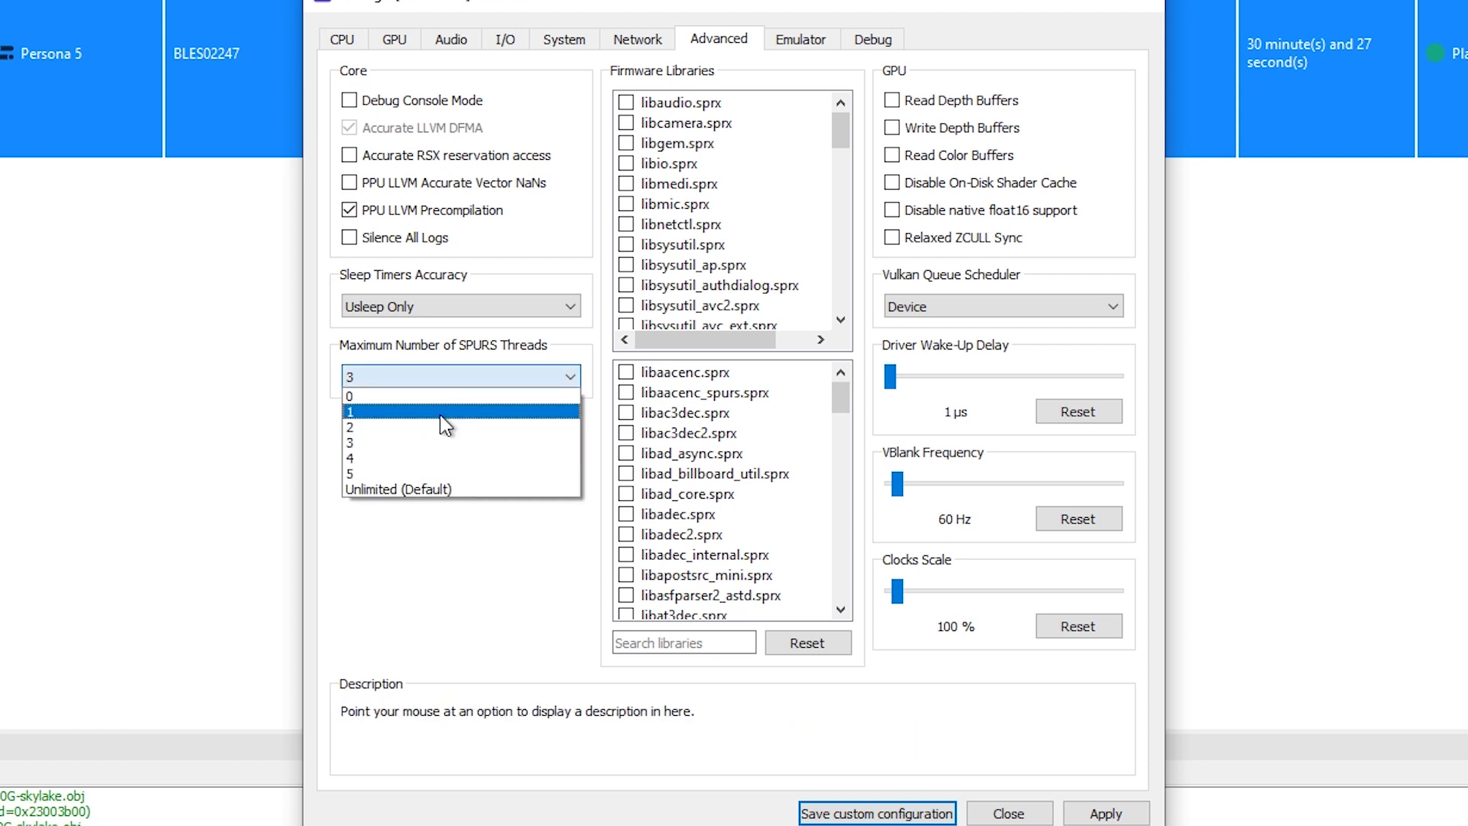
{"action": "left_click", "coordinate": [413, 443]}
{"action": "left_click", "coordinate": [877, 811]}
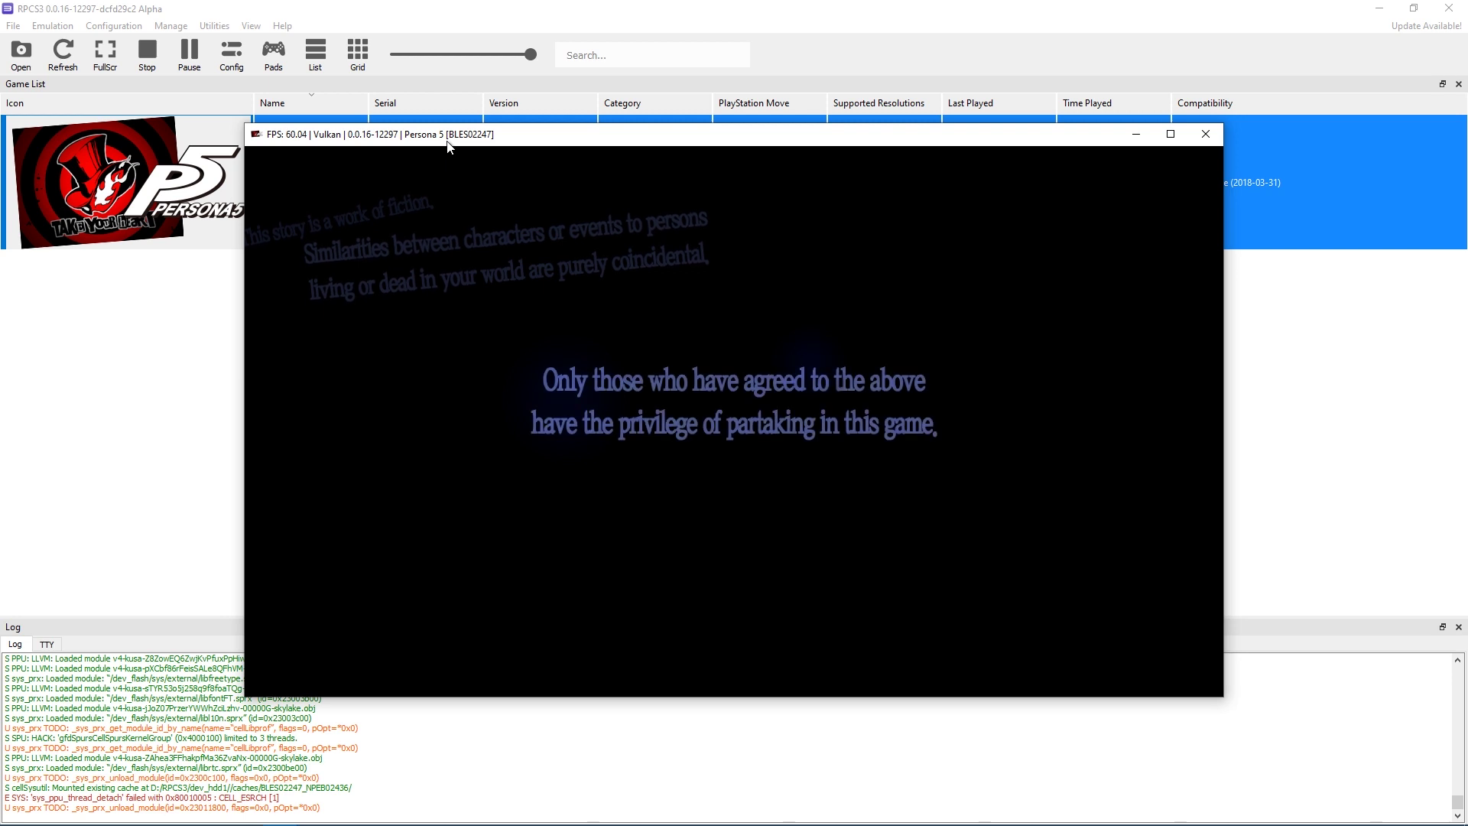
Test the running game by attacking the Sacrificial Pyrekeeper in battle and using the Brave Blade skill.
{"action": "key", "text": "x"}
{"action": "key", "text": "x"}
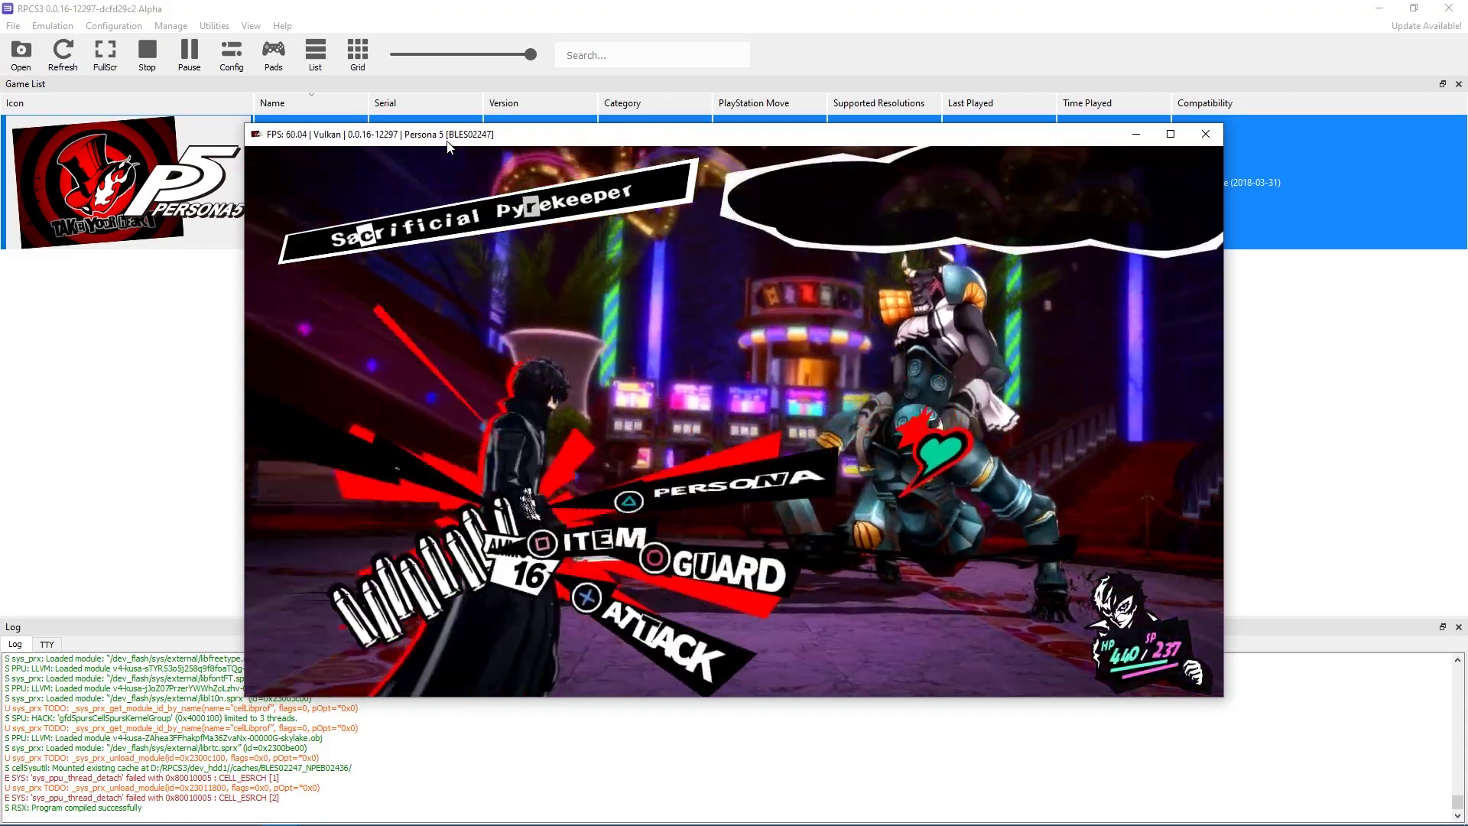
{"action": "key", "text": "v"}
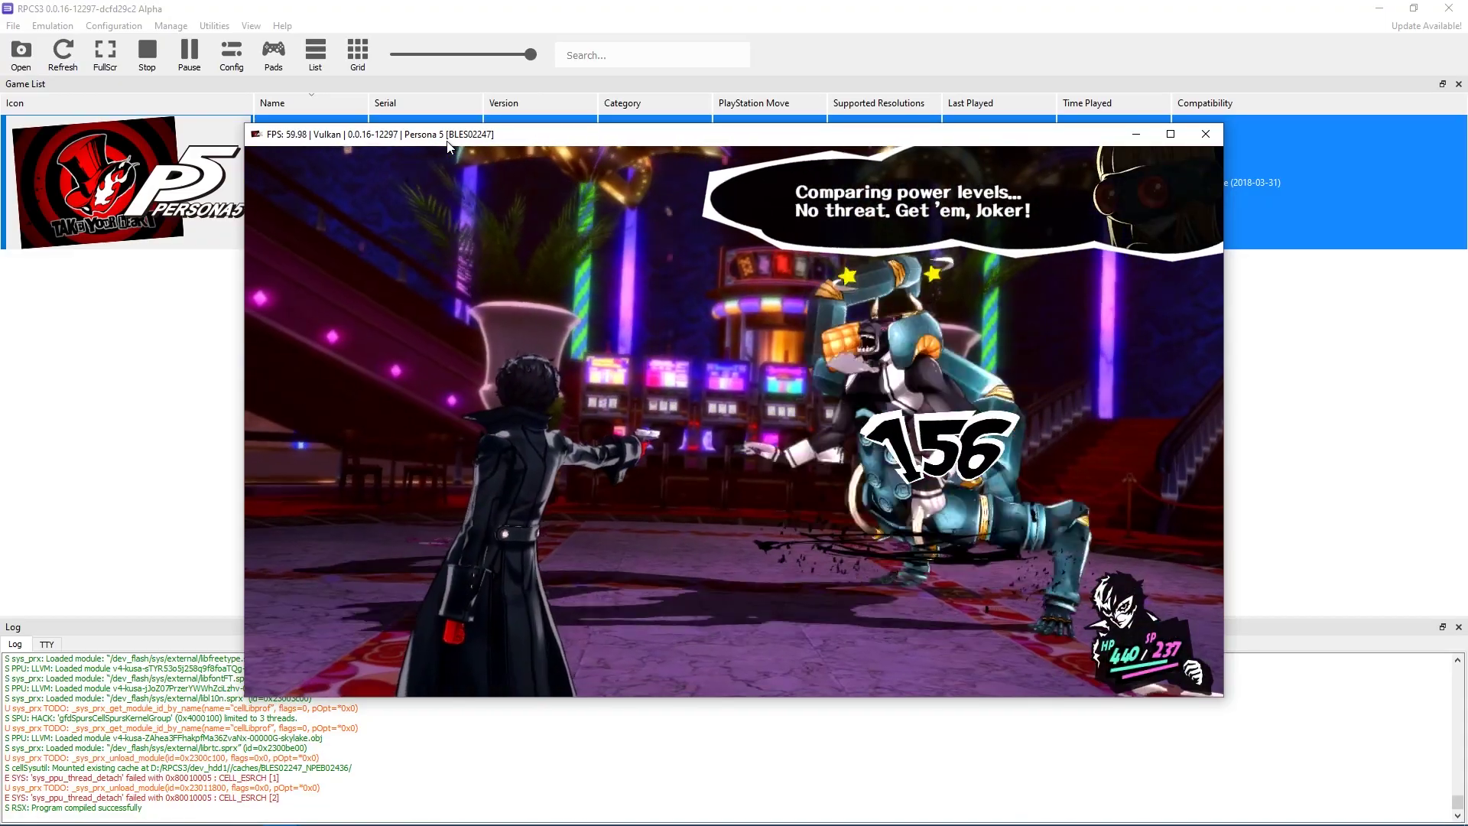
{"action": "key", "text": "v"}
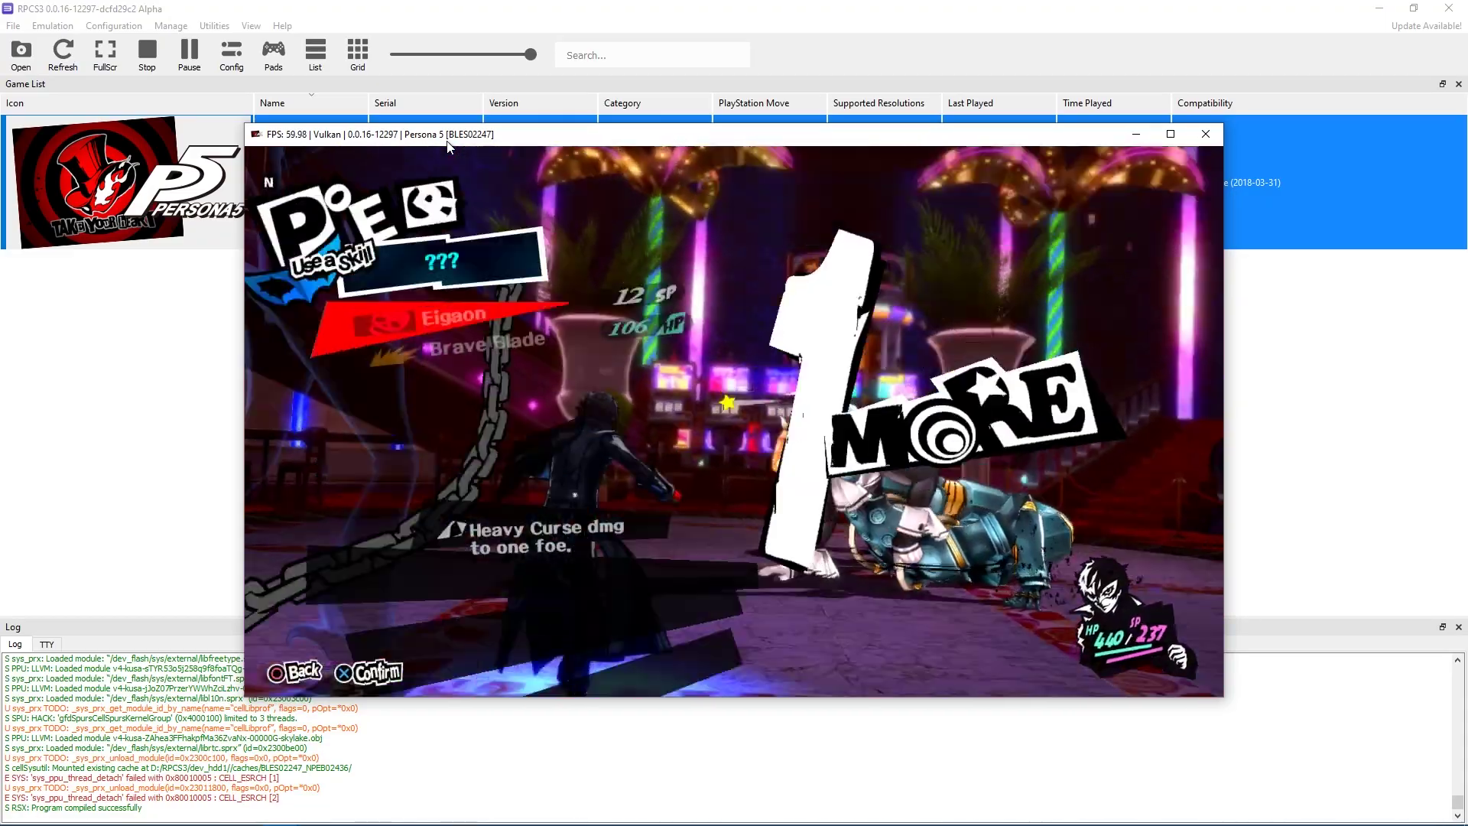
{"action": "key", "text": "x"}
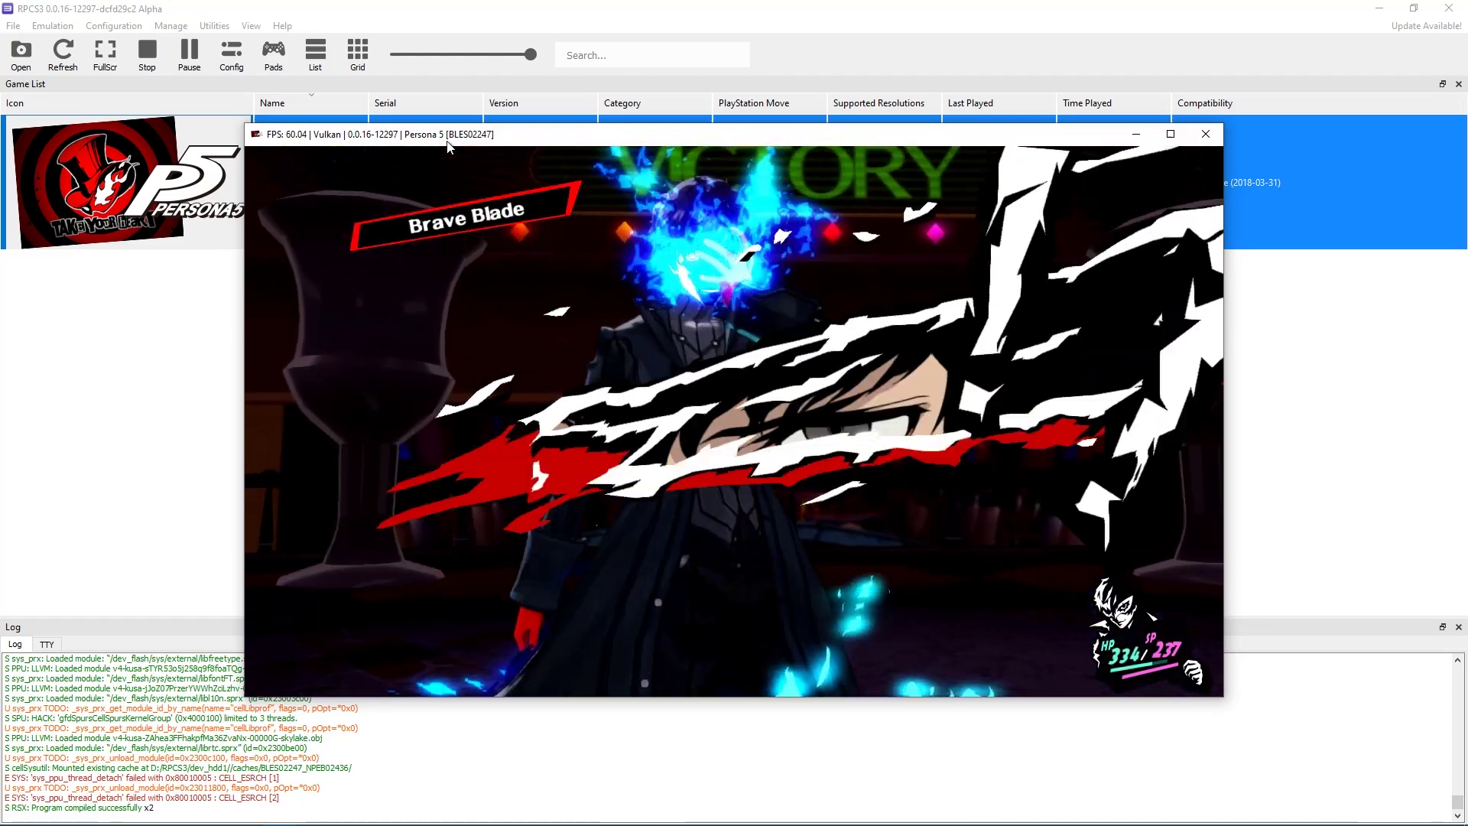